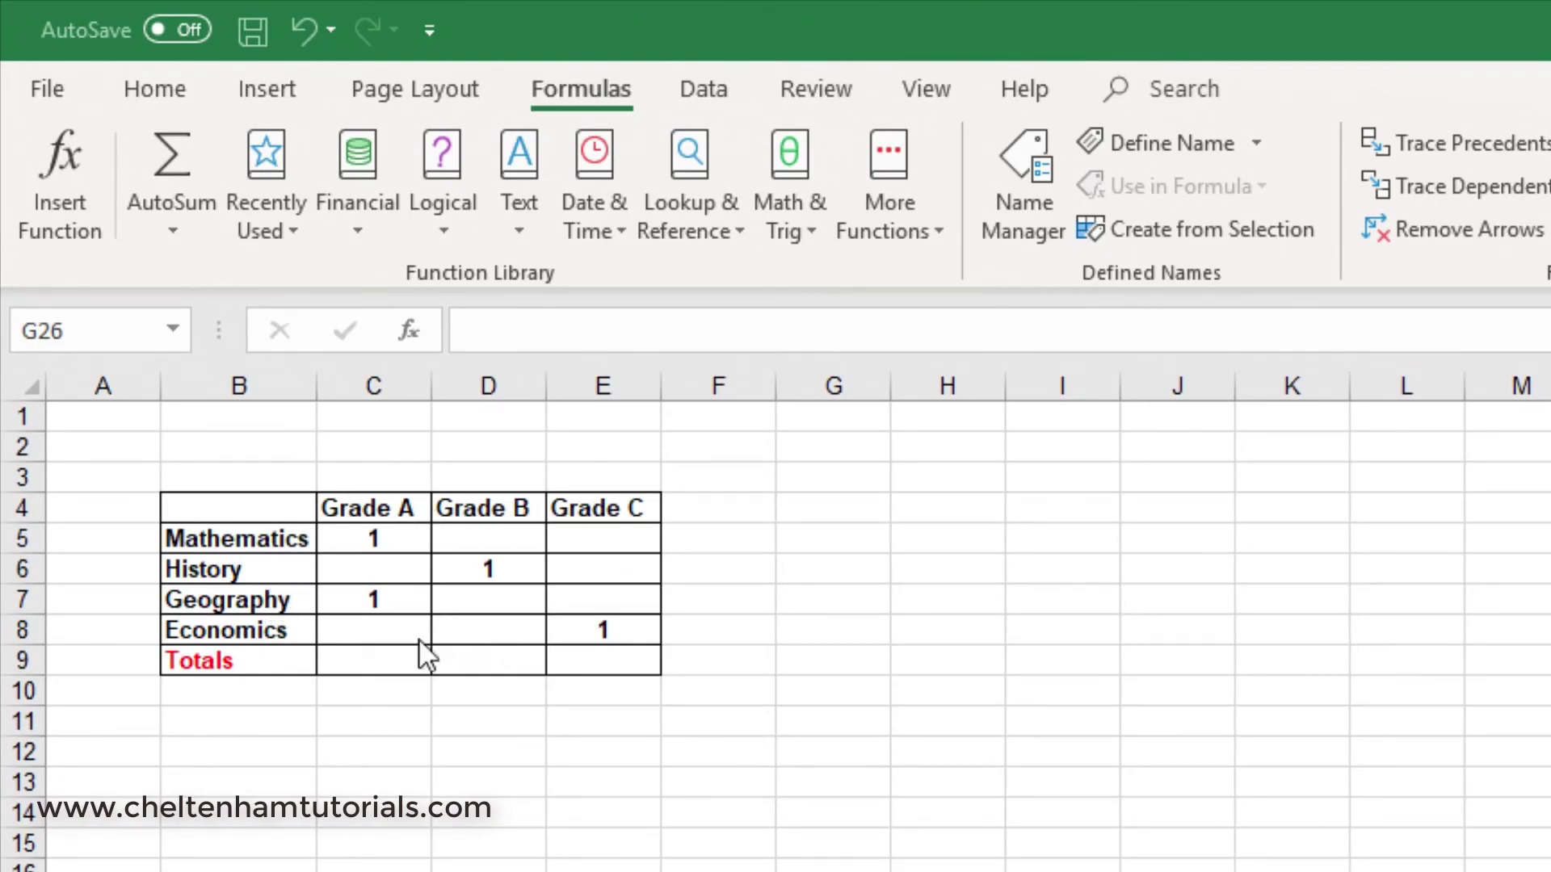
{"action": "left_click", "coordinate": [366, 662]}
{"action": "left_click", "coordinate": [367, 662]}
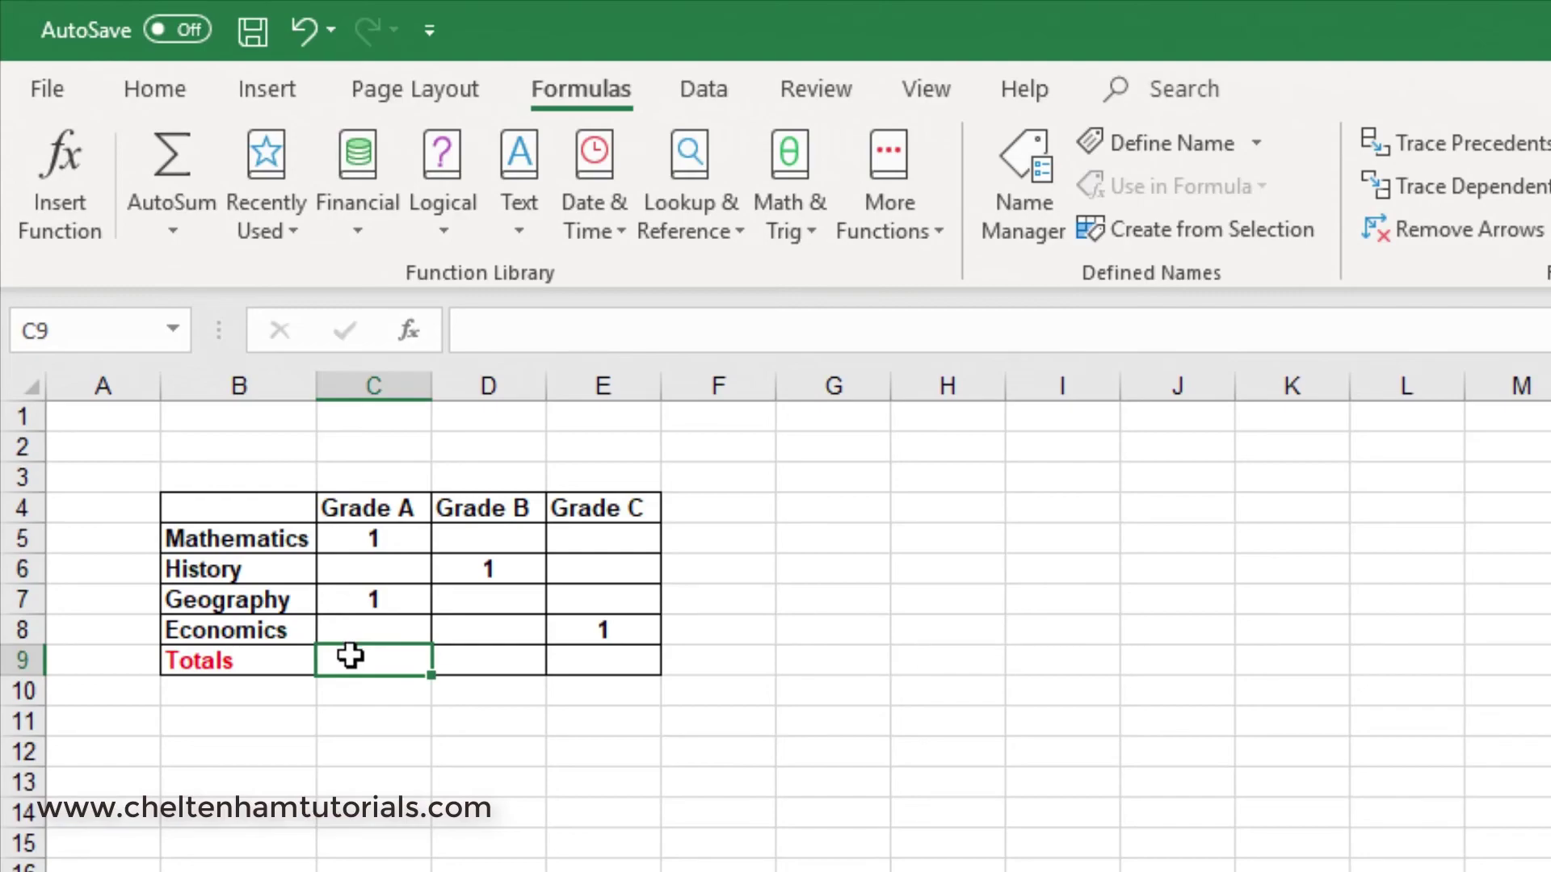
{"action": "left_click", "coordinate": [485, 654]}
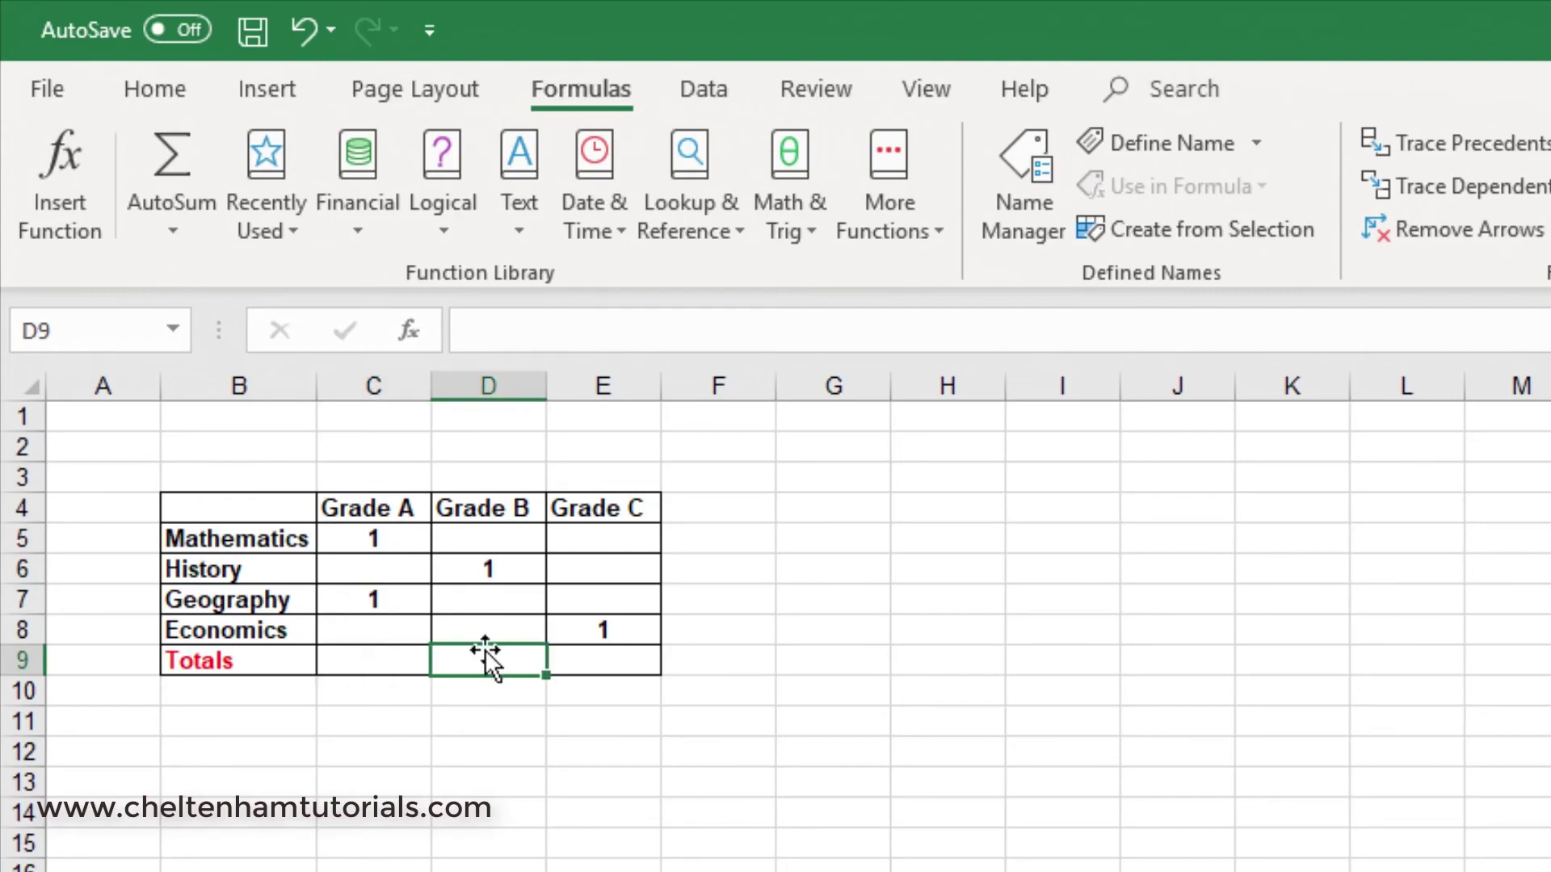
{"action": "left_click", "coordinate": [594, 655]}
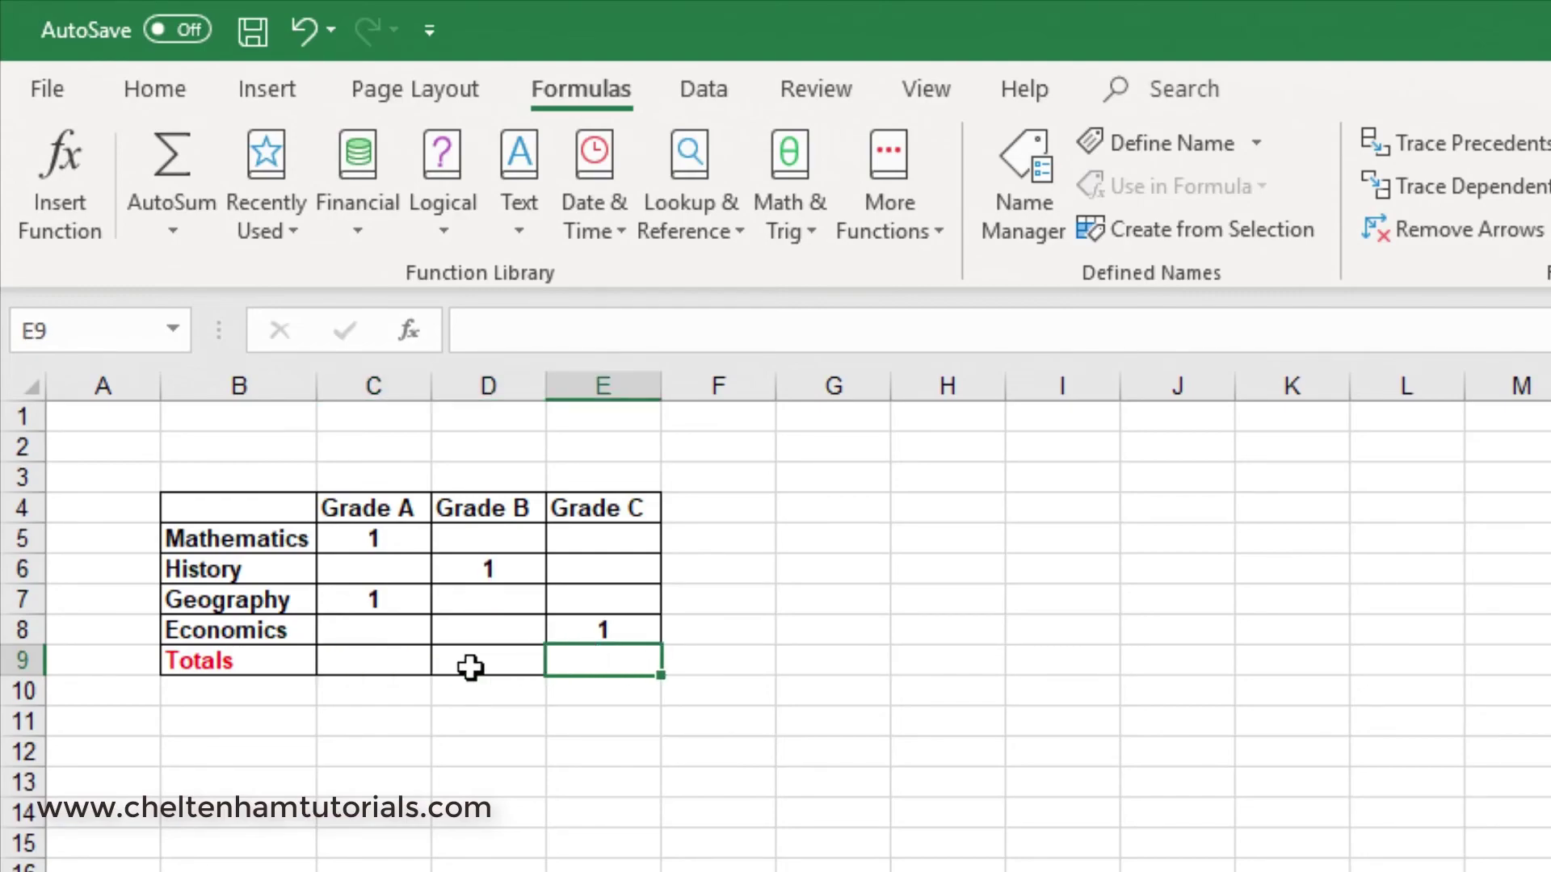
Step: Insert the statistical COUNT function in the Grade A total cell C9, counting the range C5:C8
{"action": "left_click", "coordinate": [378, 660]}
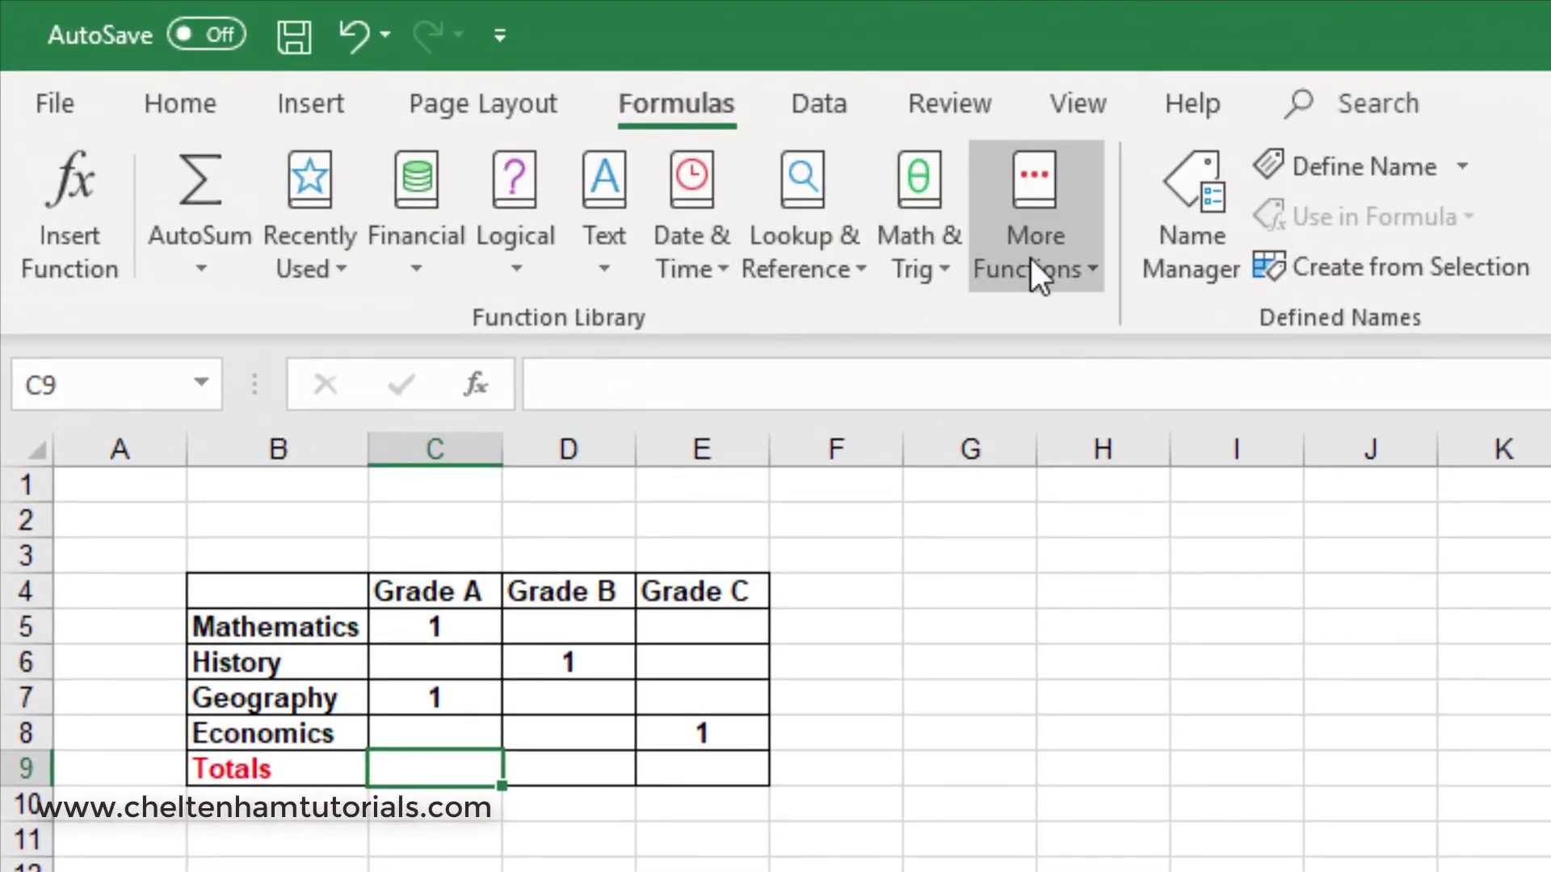
{"action": "left_click", "coordinate": [1094, 268]}
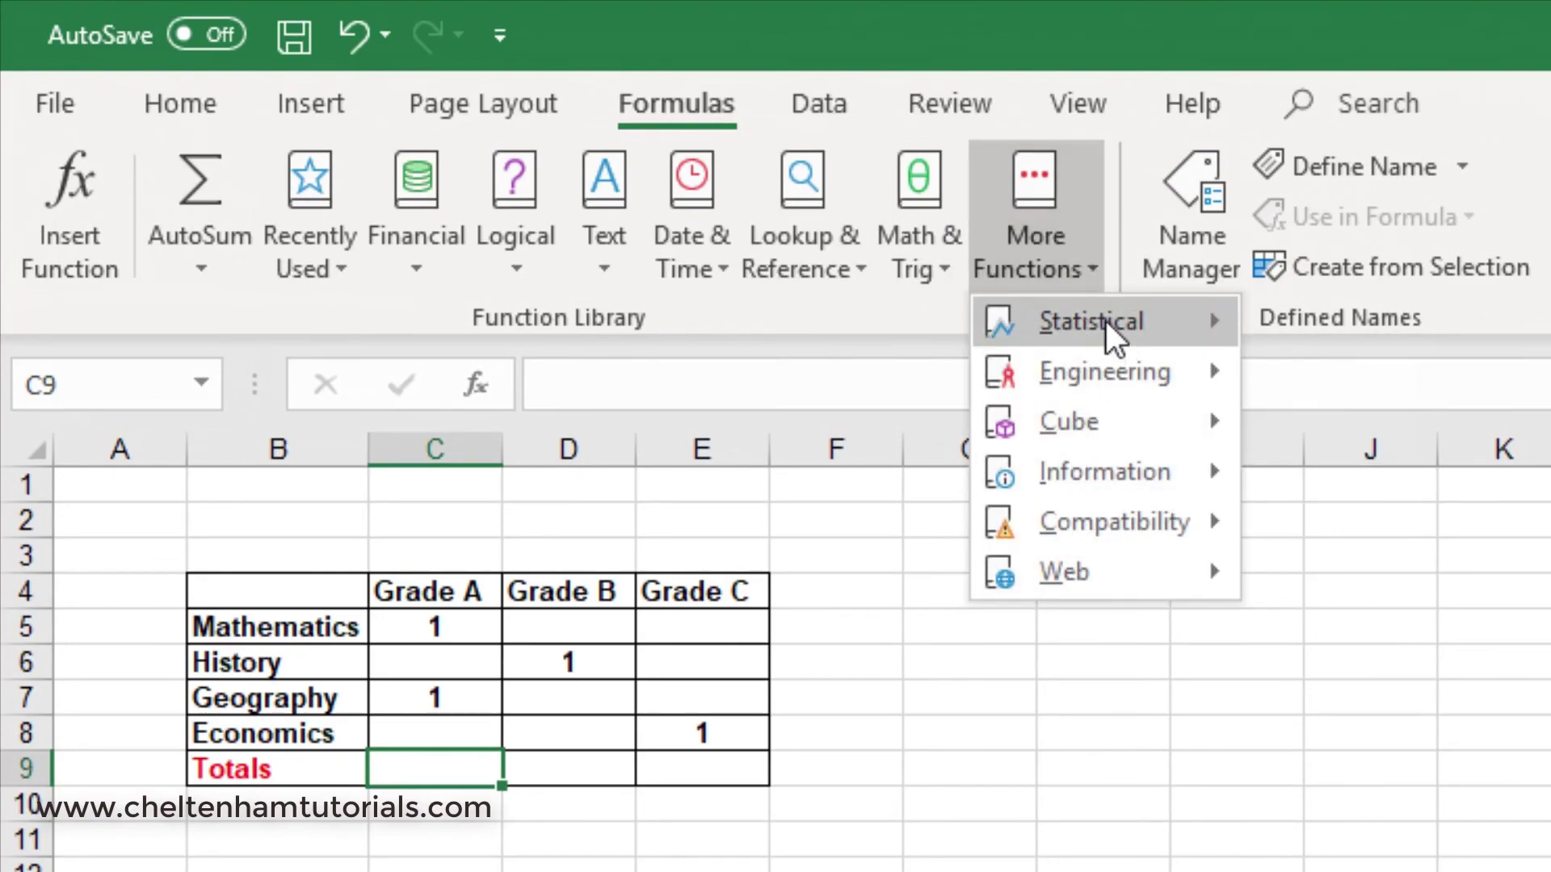
{"action": "mouse_move", "coordinate": [1106, 321]}
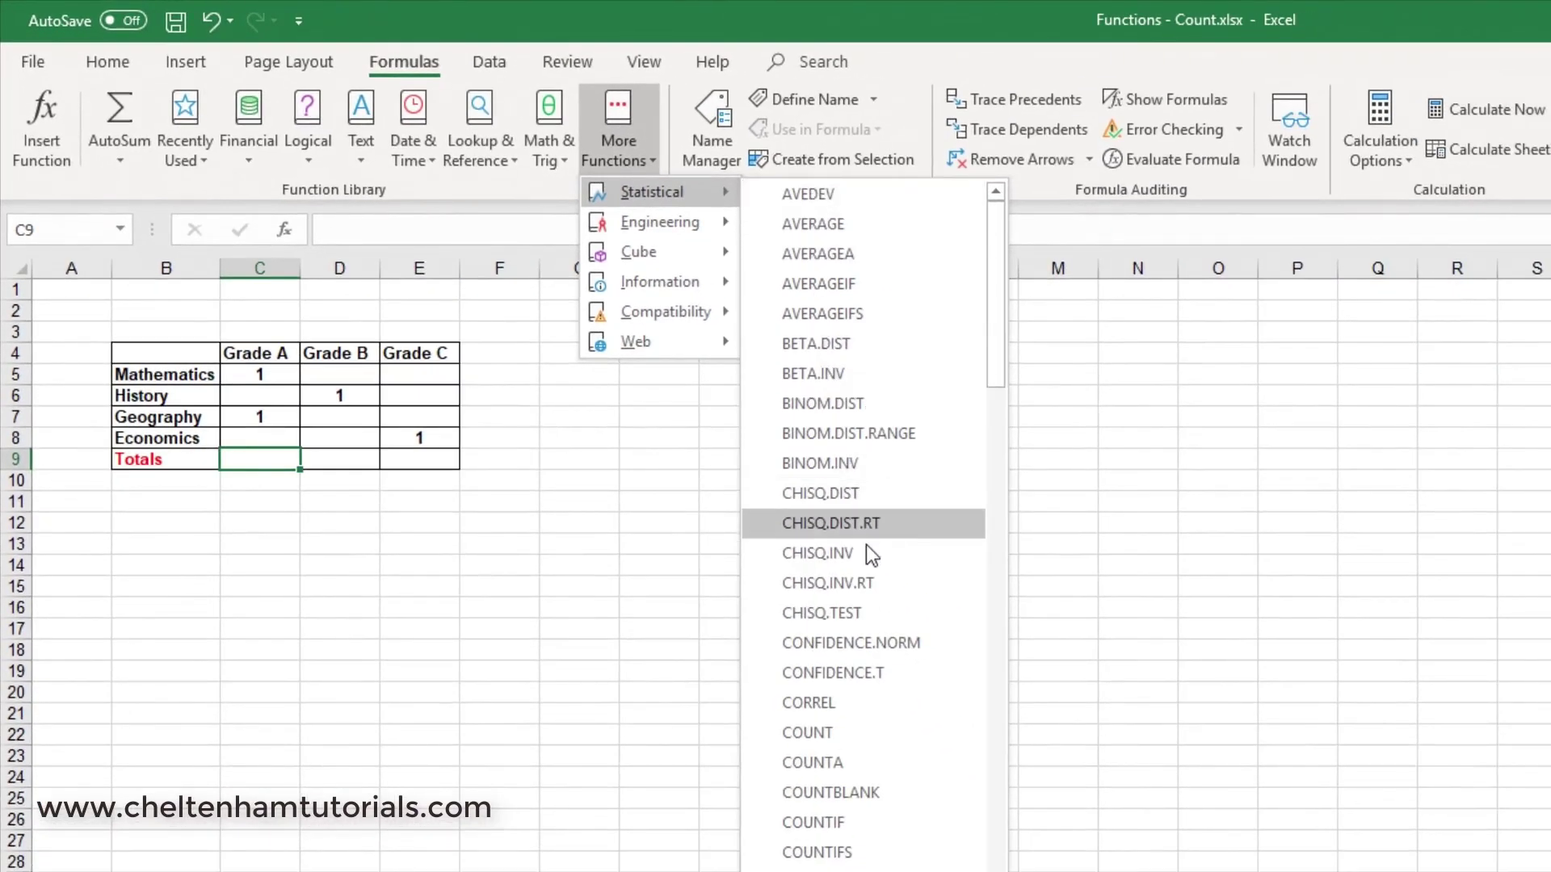
{"action": "left_click", "coordinate": [907, 739]}
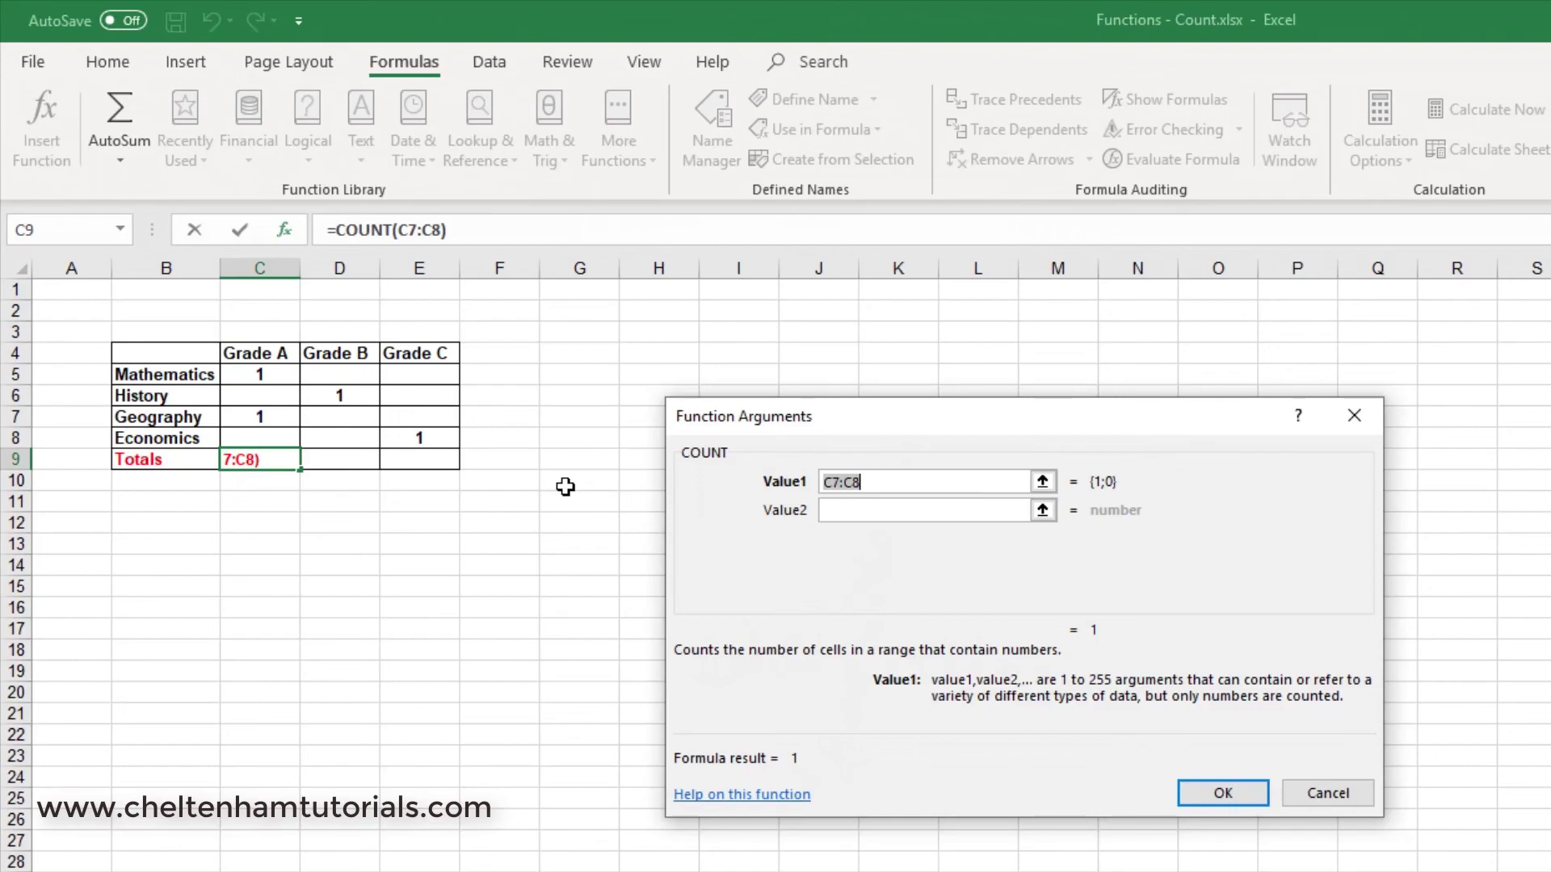
{"action": "left_click_drag", "start_coordinate": [277, 378], "coordinate": [289, 443]}
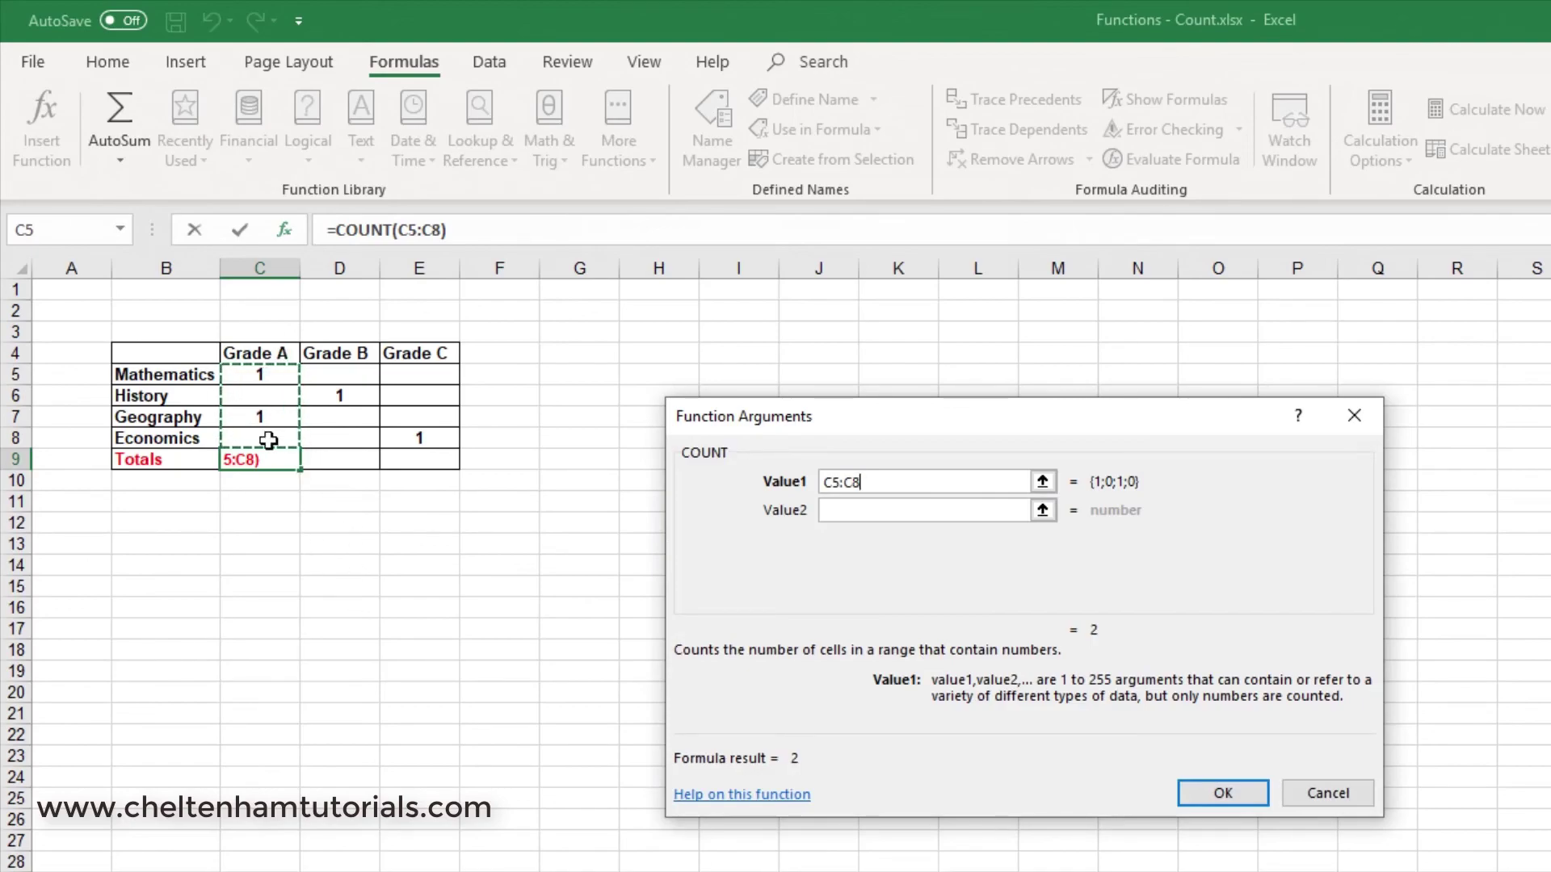
{"action": "left_click", "coordinate": [1235, 798]}
{"action": "left_click", "coordinate": [812, 780]}
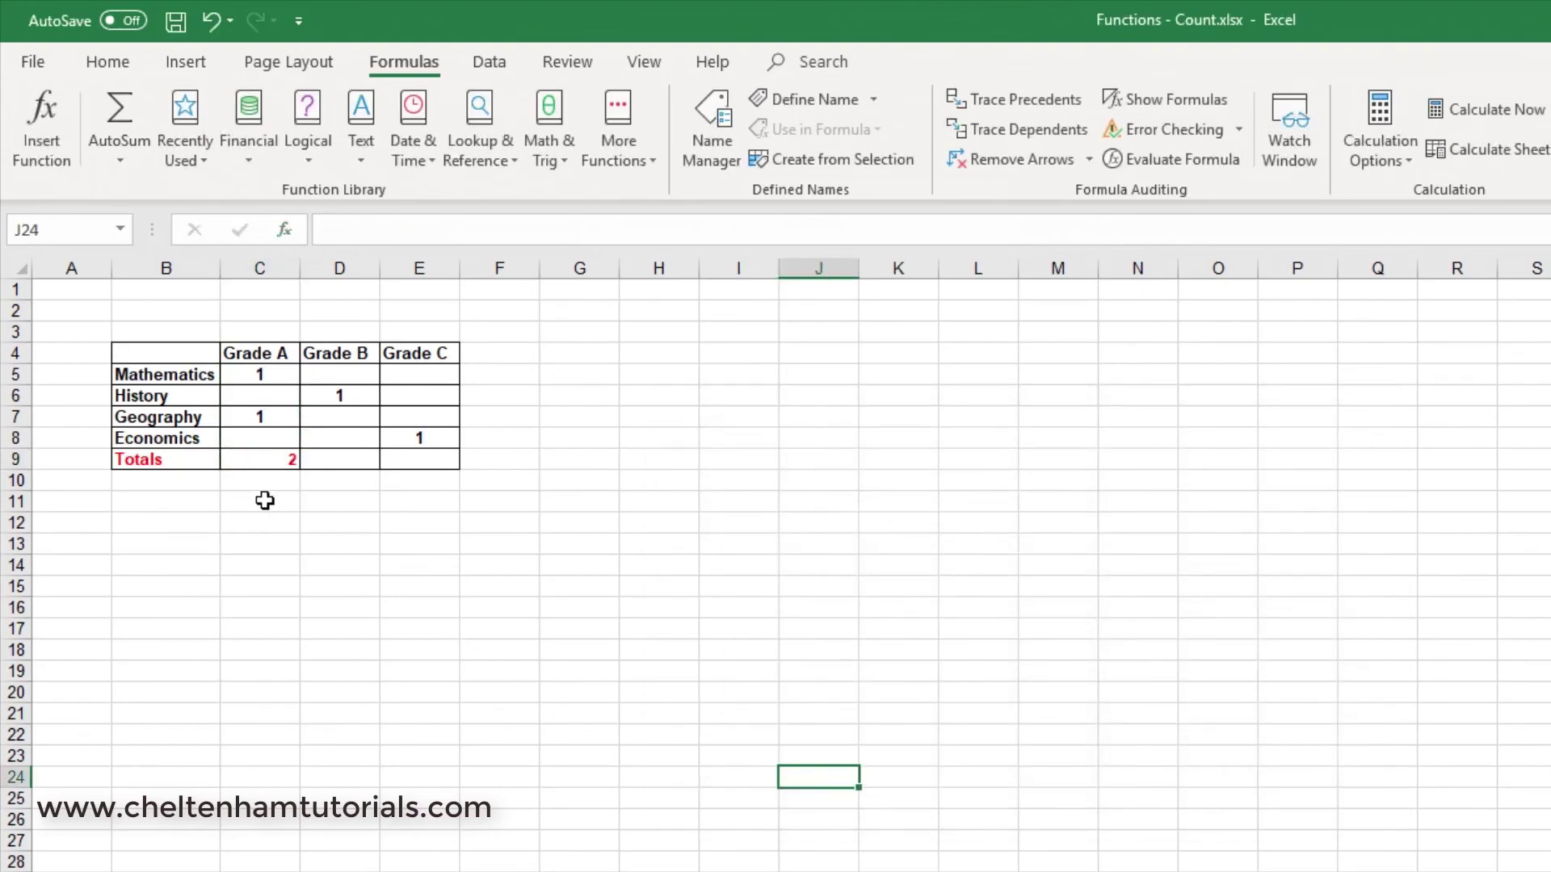
Step: Copy the COUNT formula from C9 across to the Grade B and Grade C totals and check the copied formulas
{"action": "left_click", "coordinate": [266, 458]}
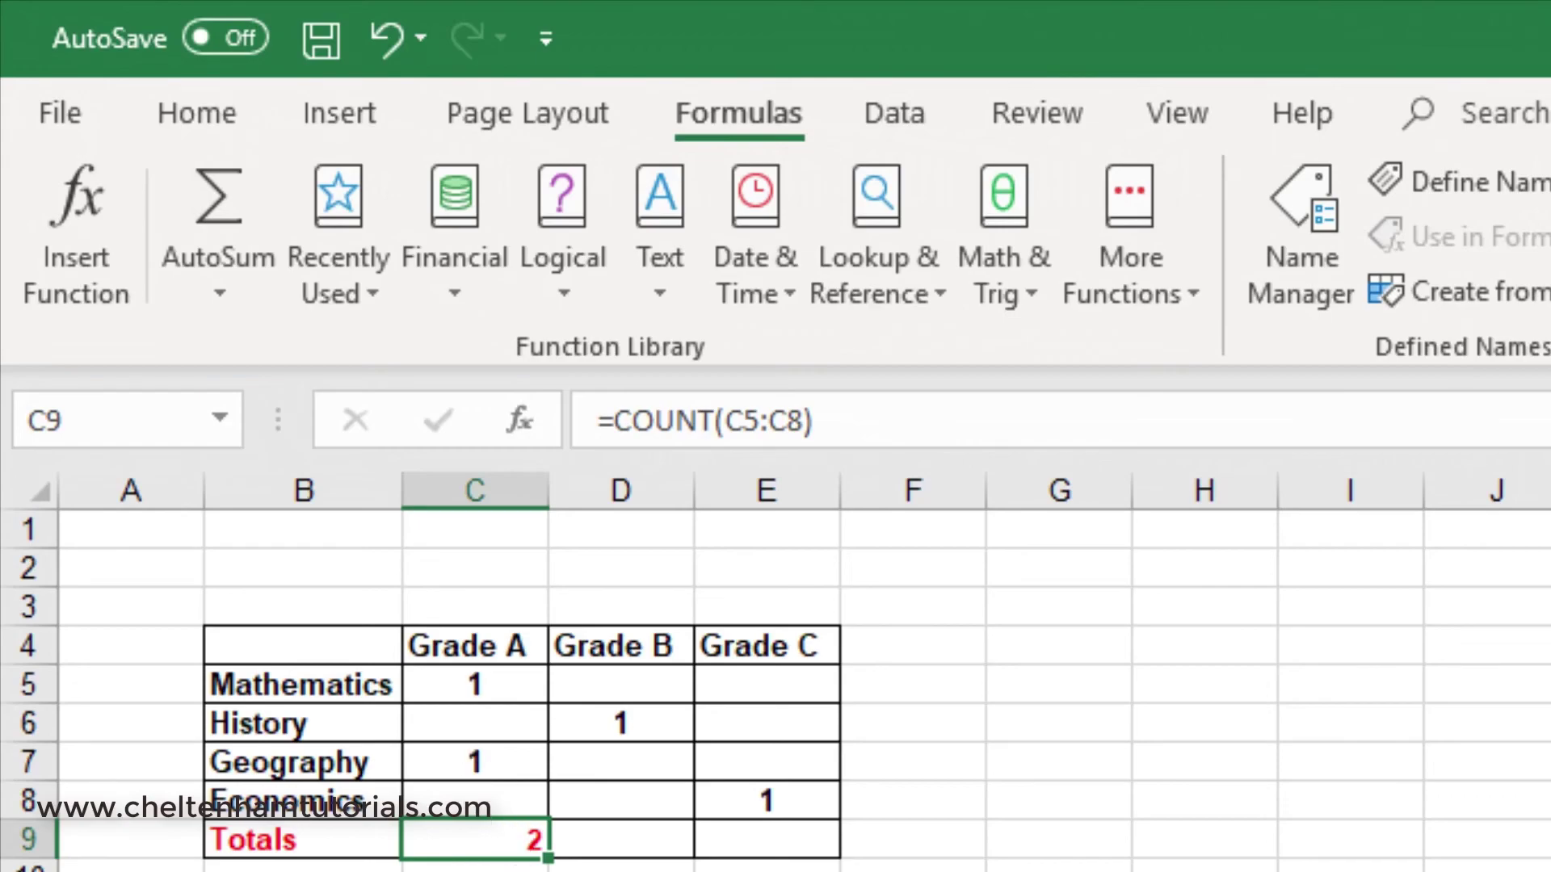
{"action": "left_click", "coordinate": [530, 840]}
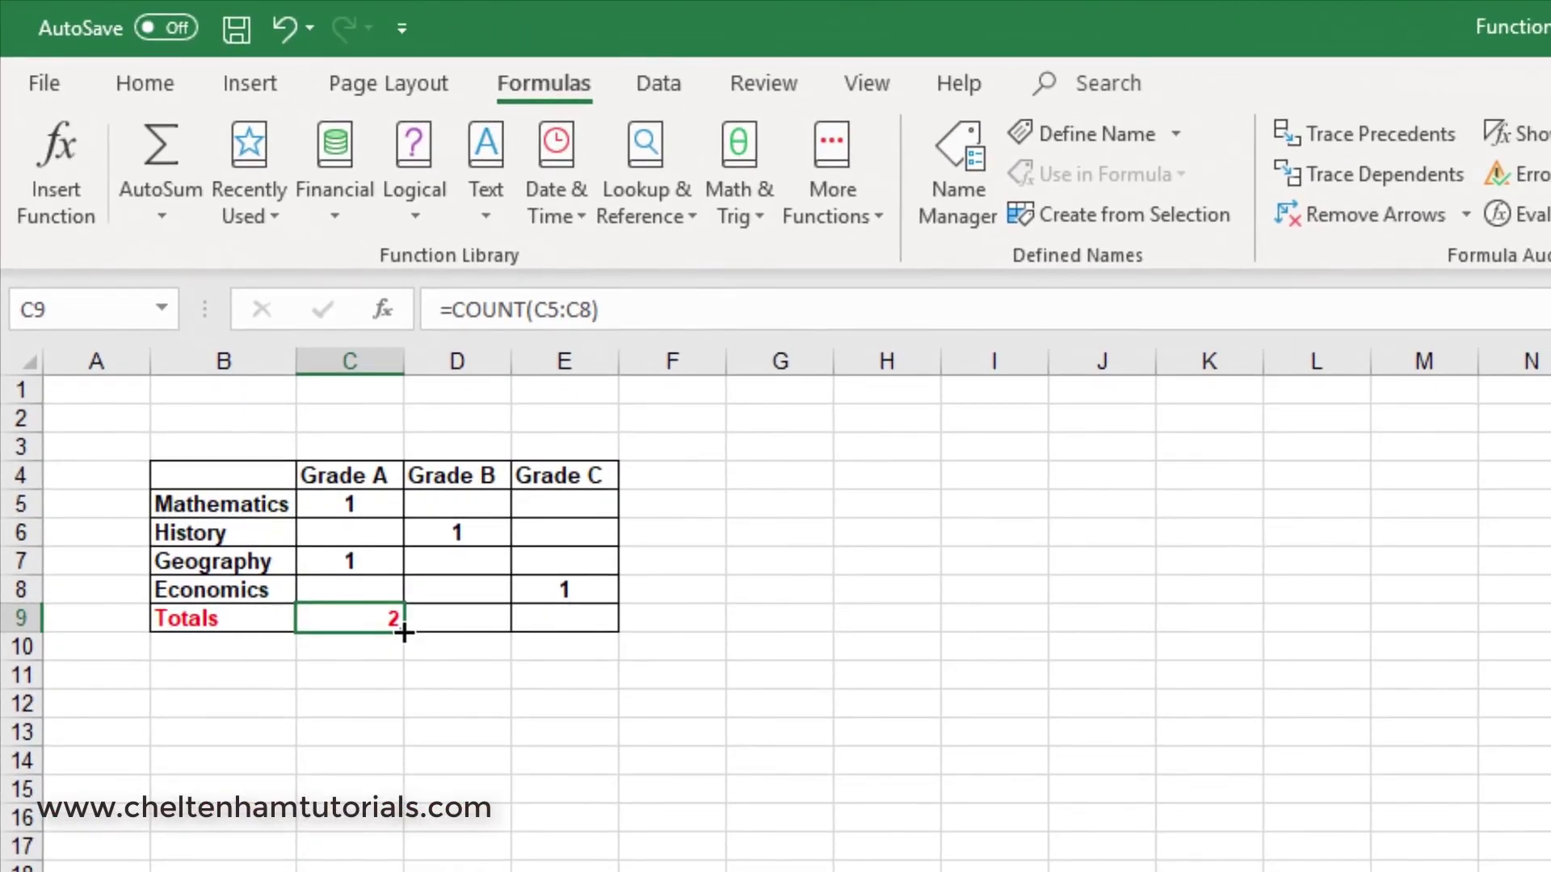
{"action": "left_click_drag", "start_coordinate": [404, 633], "coordinate": [599, 651]}
{"action": "left_click", "coordinate": [598, 825]}
{"action": "left_click", "coordinate": [455, 624]}
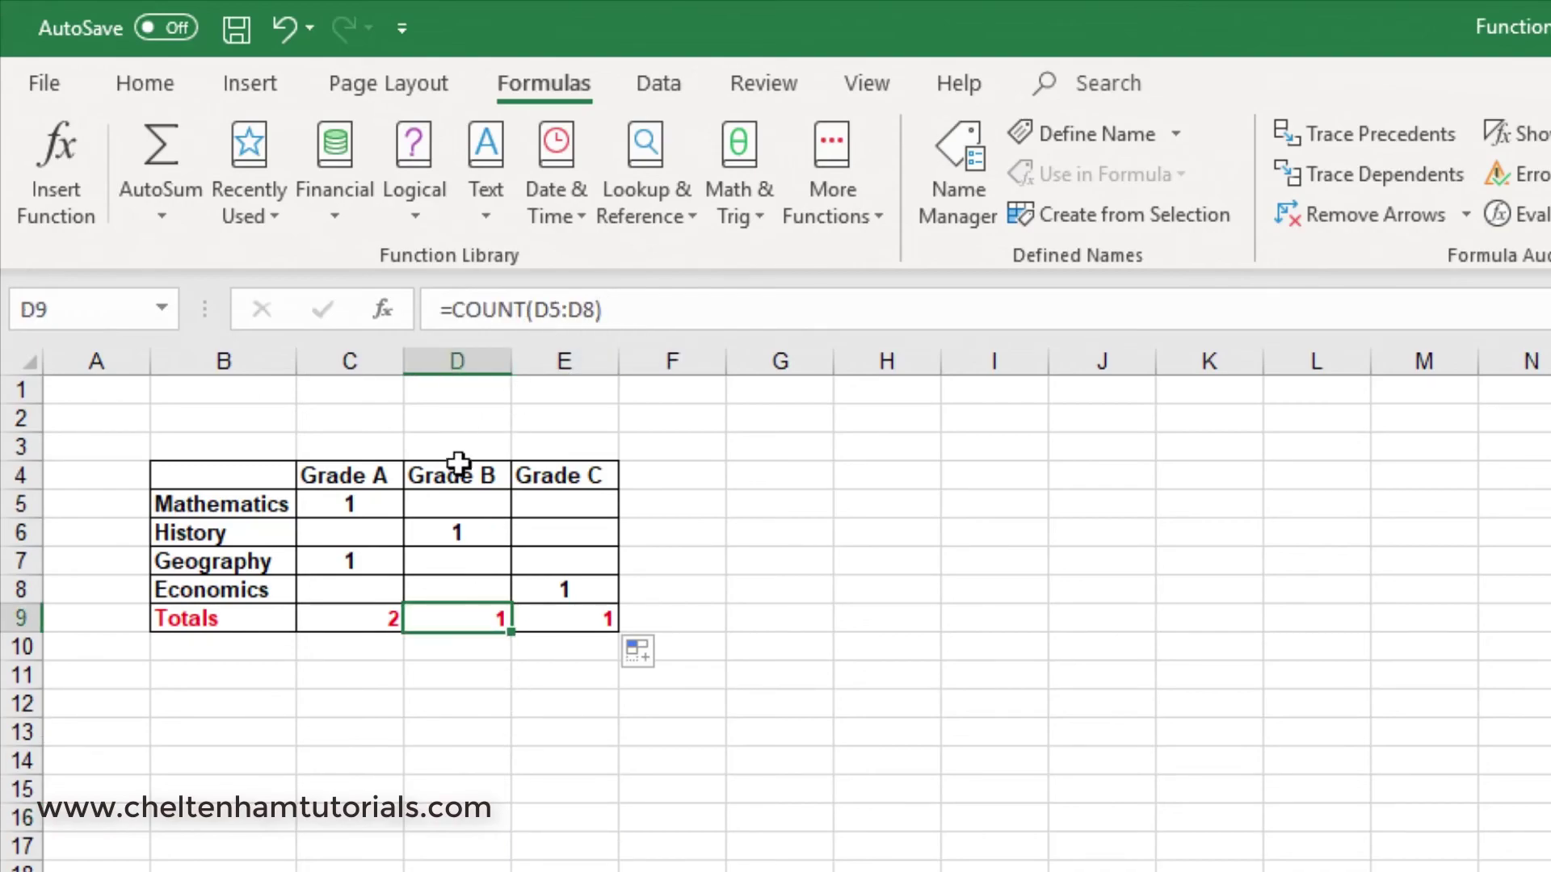
{"action": "left_click", "coordinate": [574, 623]}
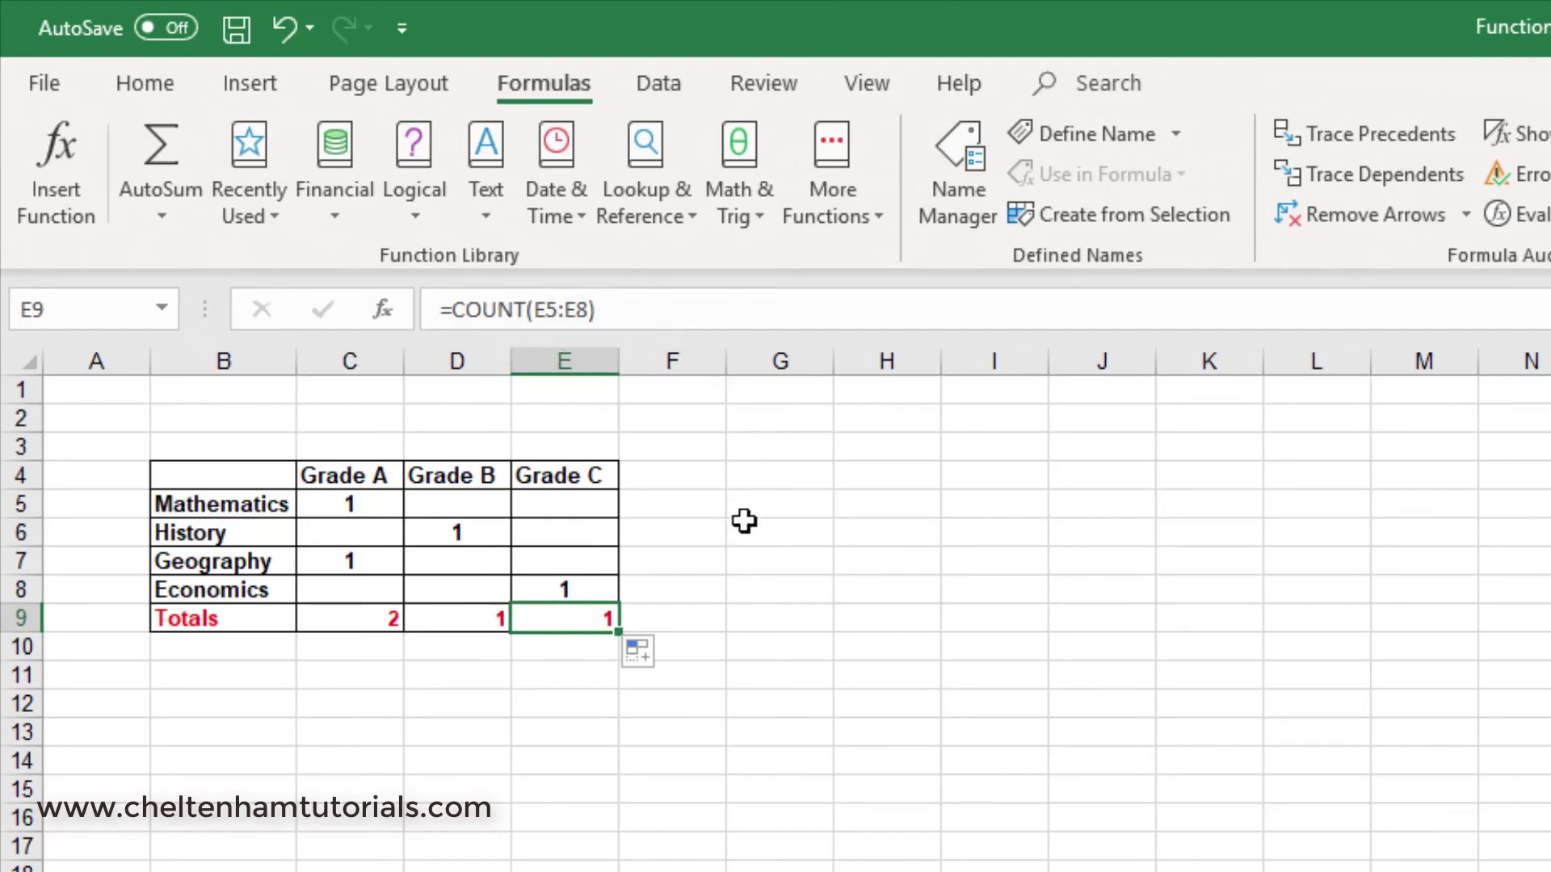
{"action": "left_click", "coordinate": [787, 622]}
{"action": "left_click", "coordinate": [566, 618]}
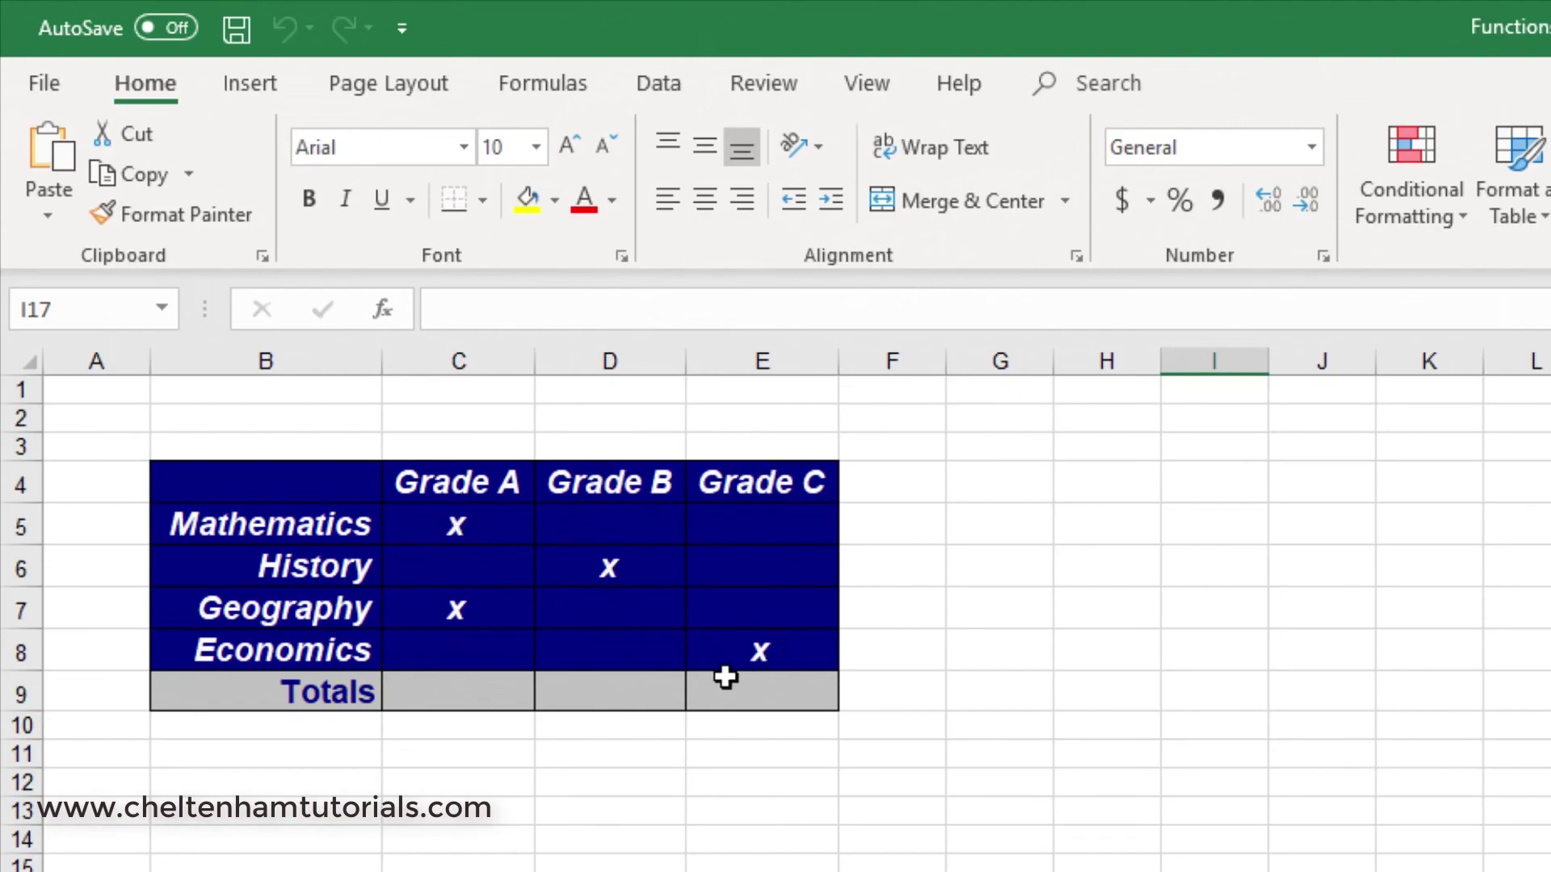
Step: In the Counta workbook, insert COUNTA over C5:C8 in the Grade A total cell C9 and copy it across to D9:E9
{"action": "left_click", "coordinate": [456, 699]}
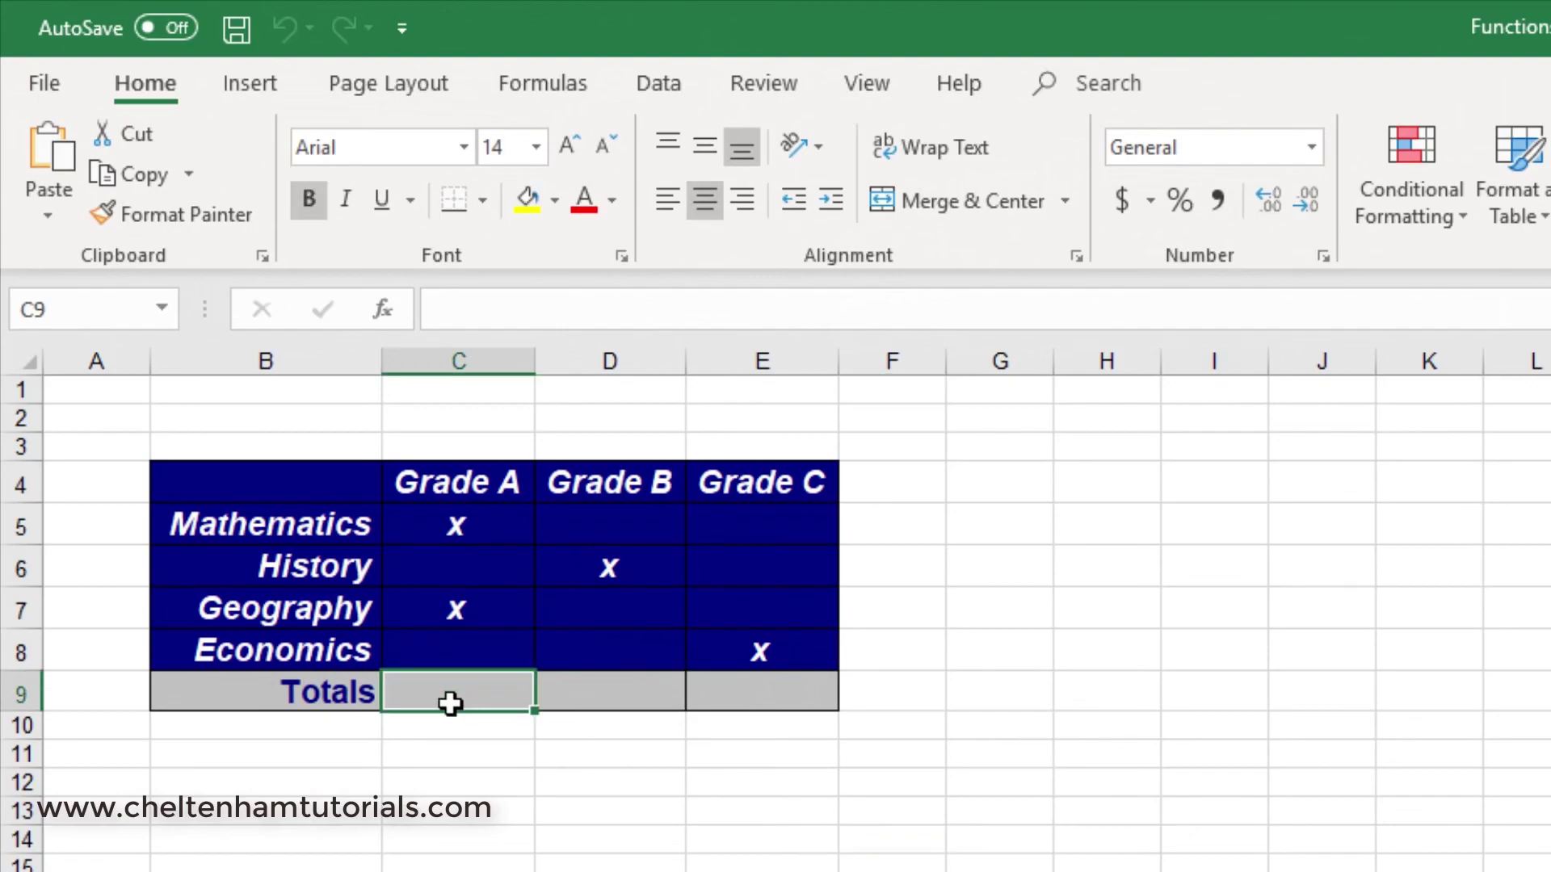
{"action": "left_click", "coordinate": [543, 97]}
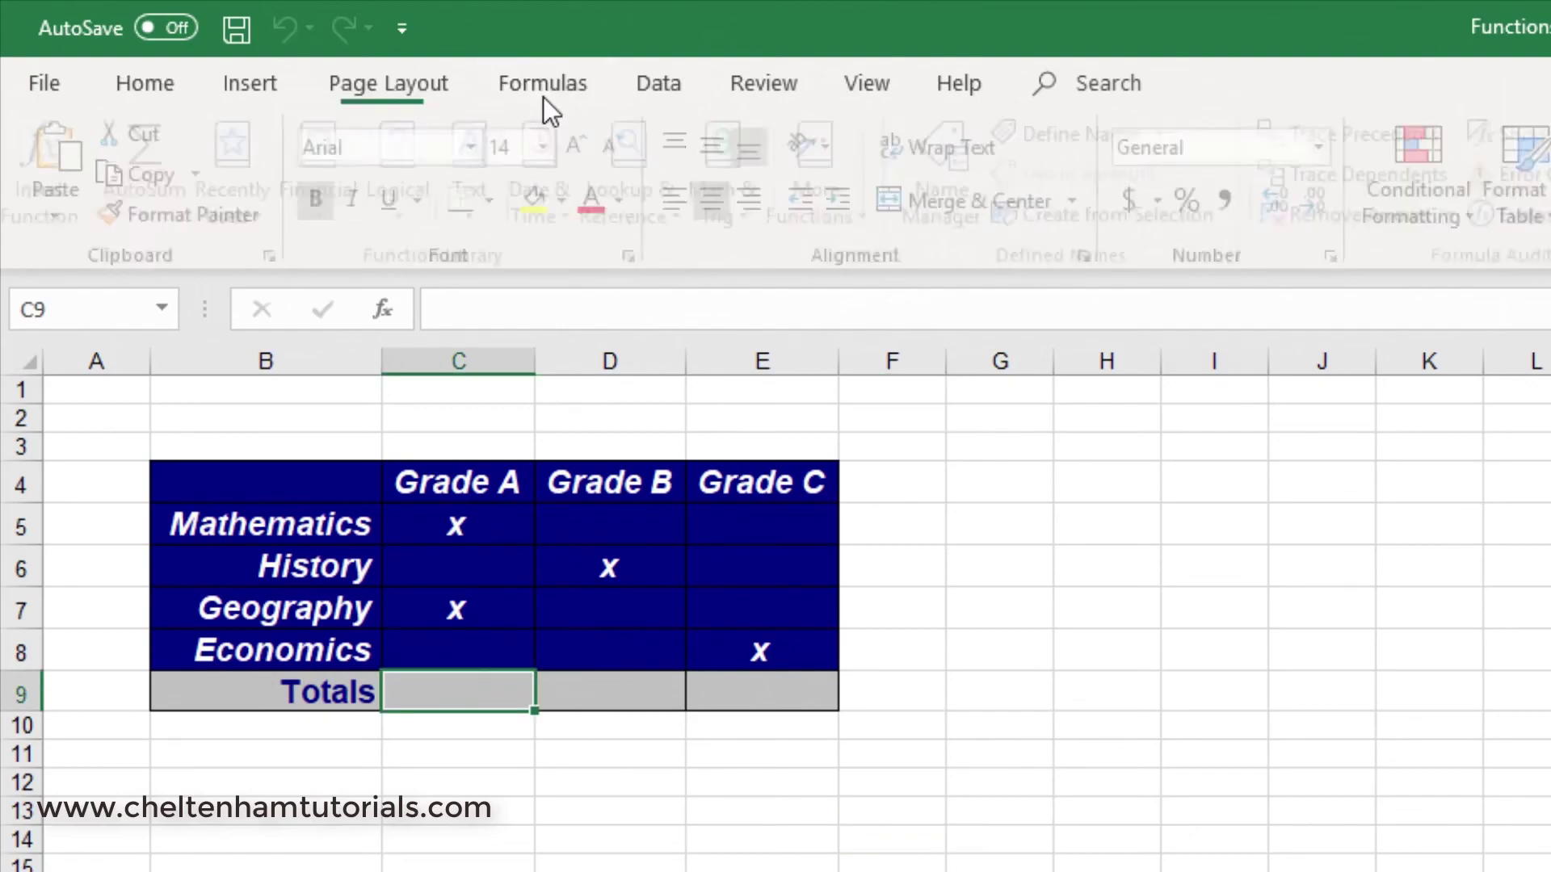
{"action": "left_click", "coordinate": [882, 211]}
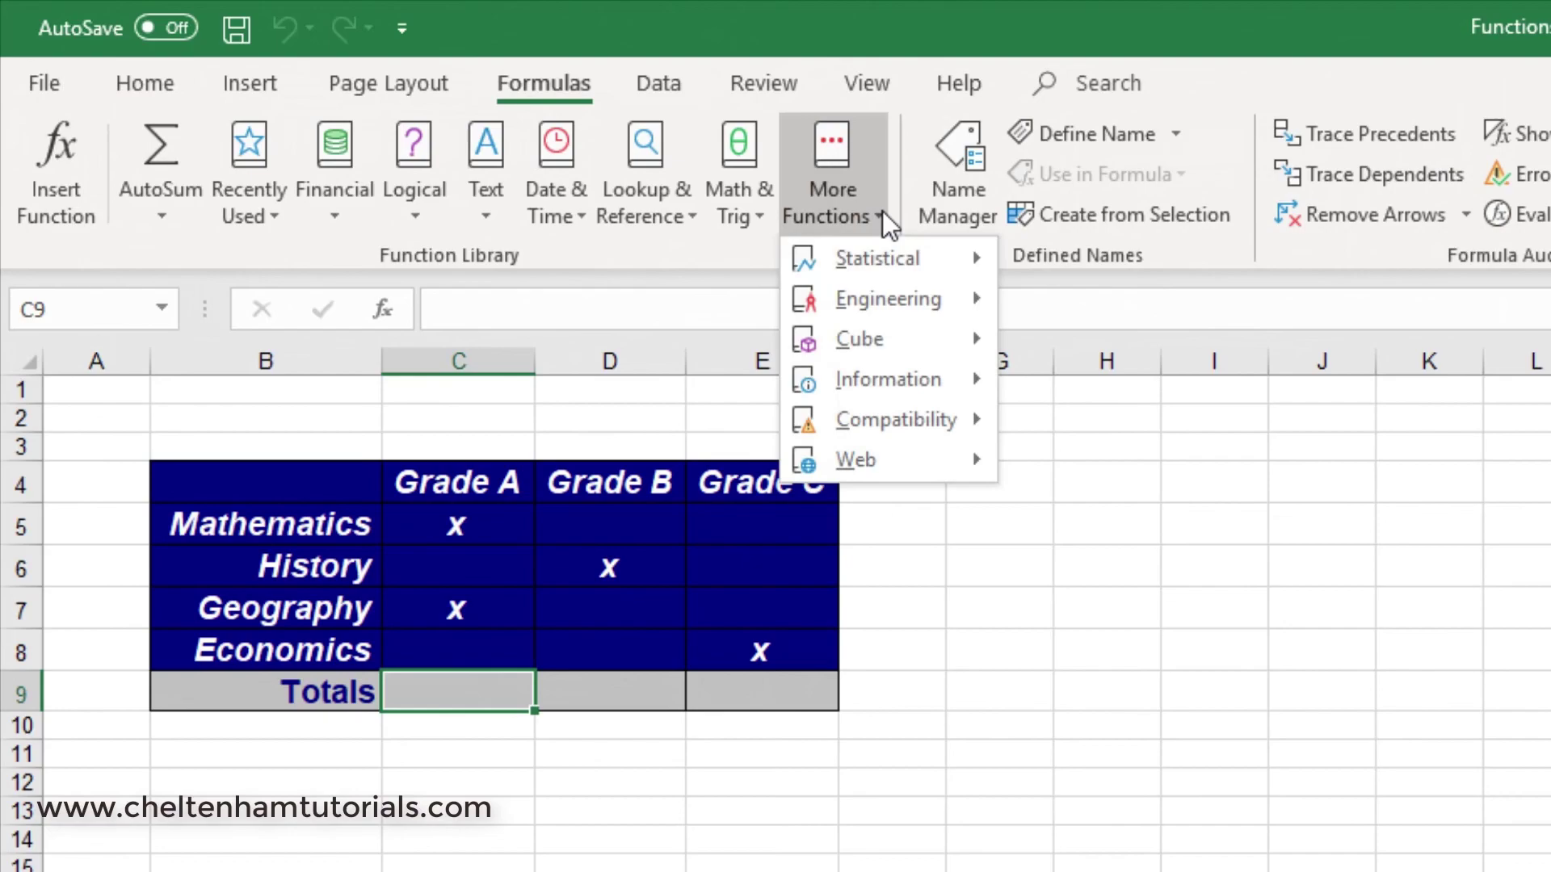
{"action": "mouse_move", "coordinate": [904, 255]}
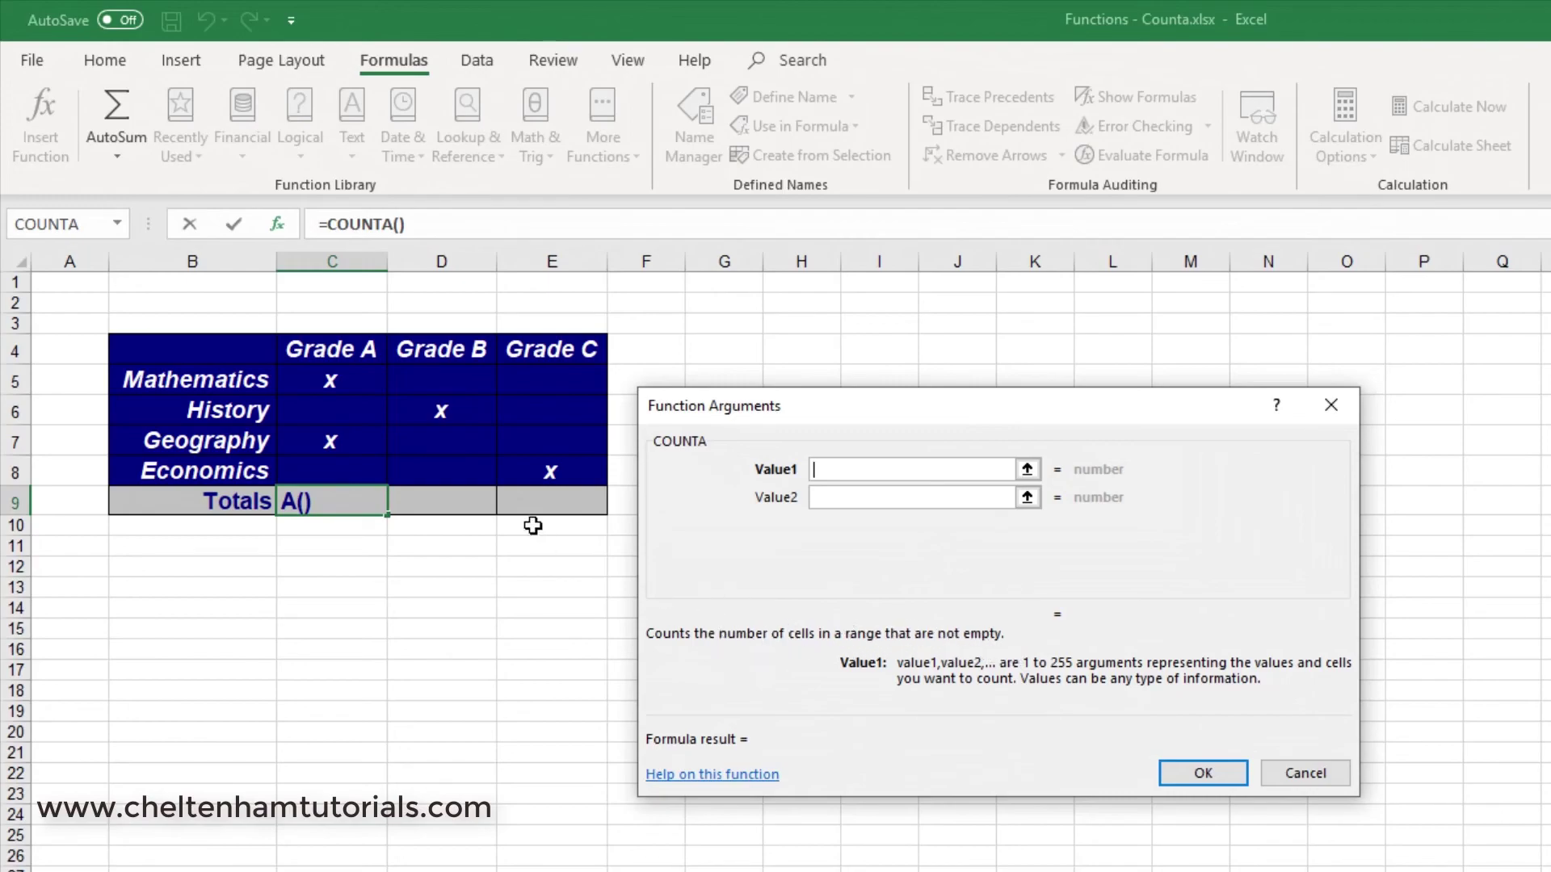
{"action": "left_click_drag", "start_coordinate": [332, 381], "coordinate": [361, 471]}
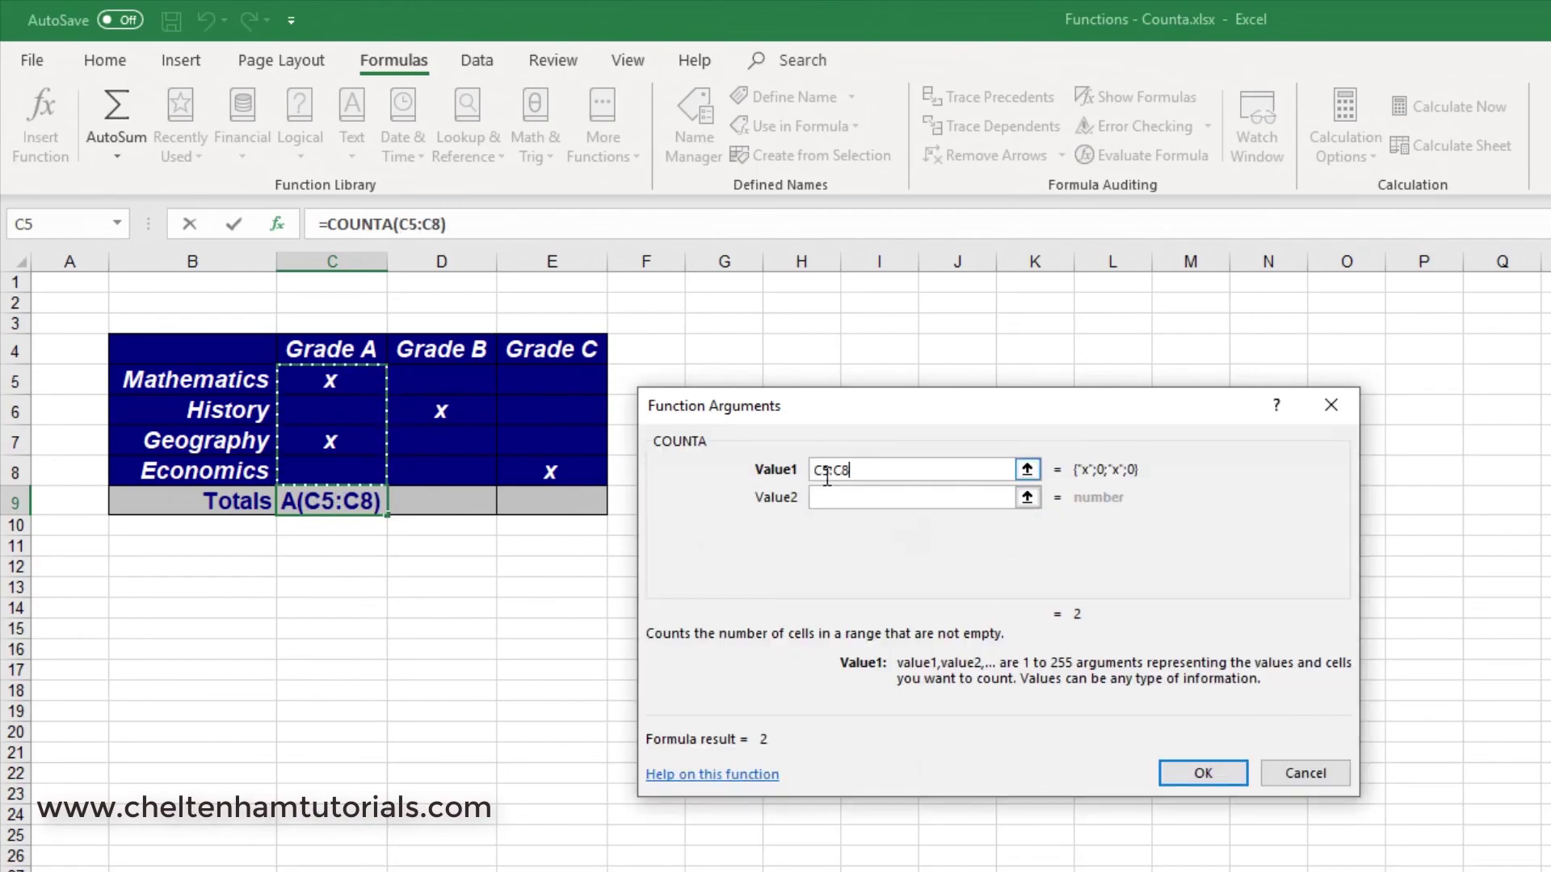
{"action": "left_click", "coordinate": [1203, 775]}
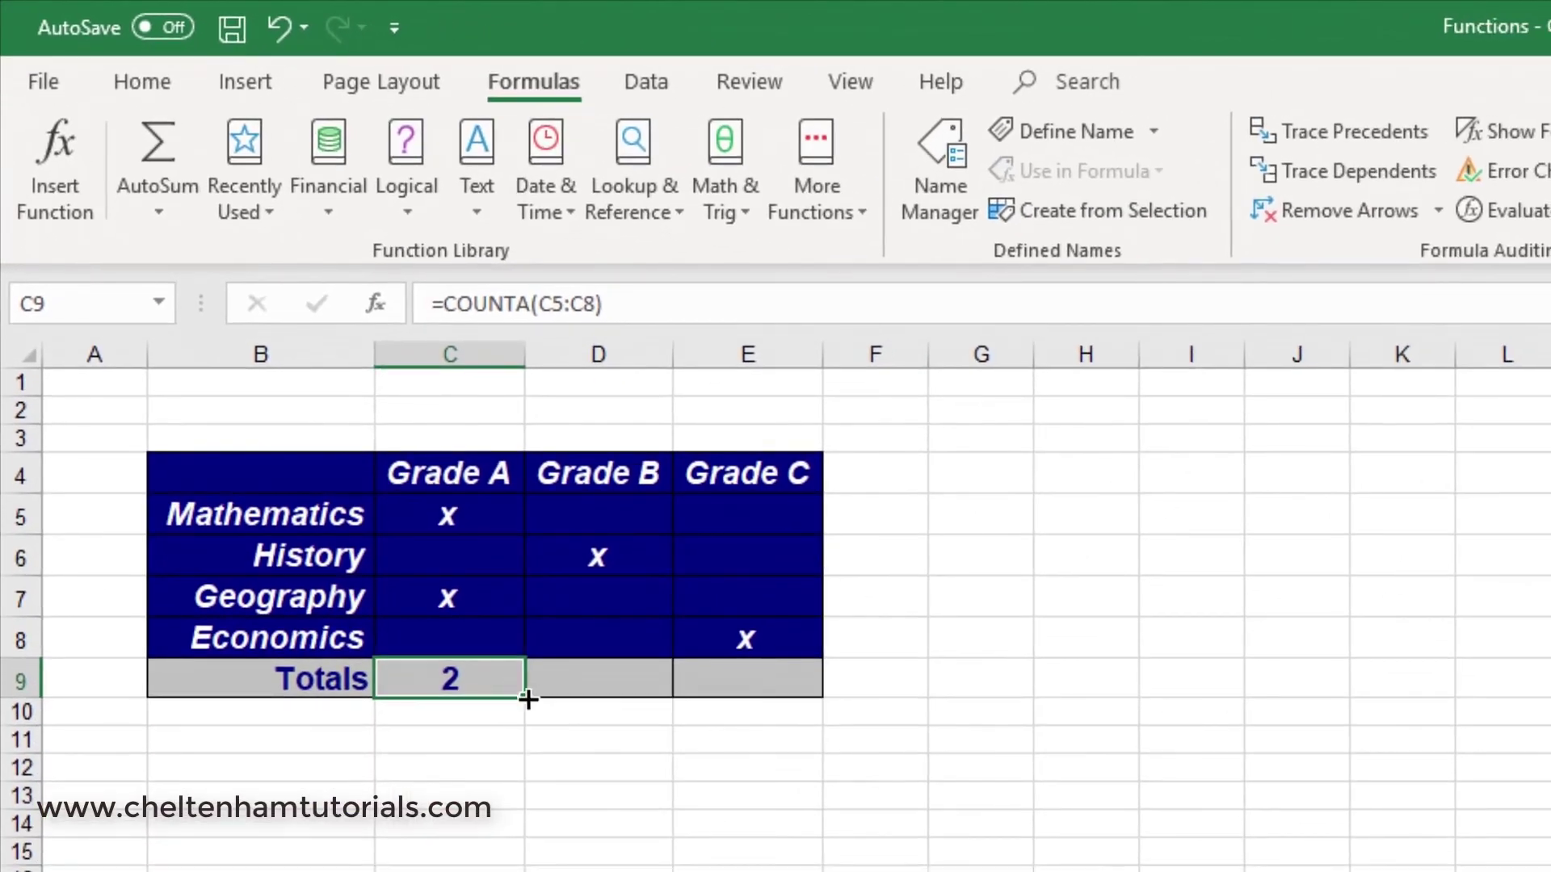
{"action": "left_click_drag", "start_coordinate": [525, 698], "coordinate": [821, 720]}
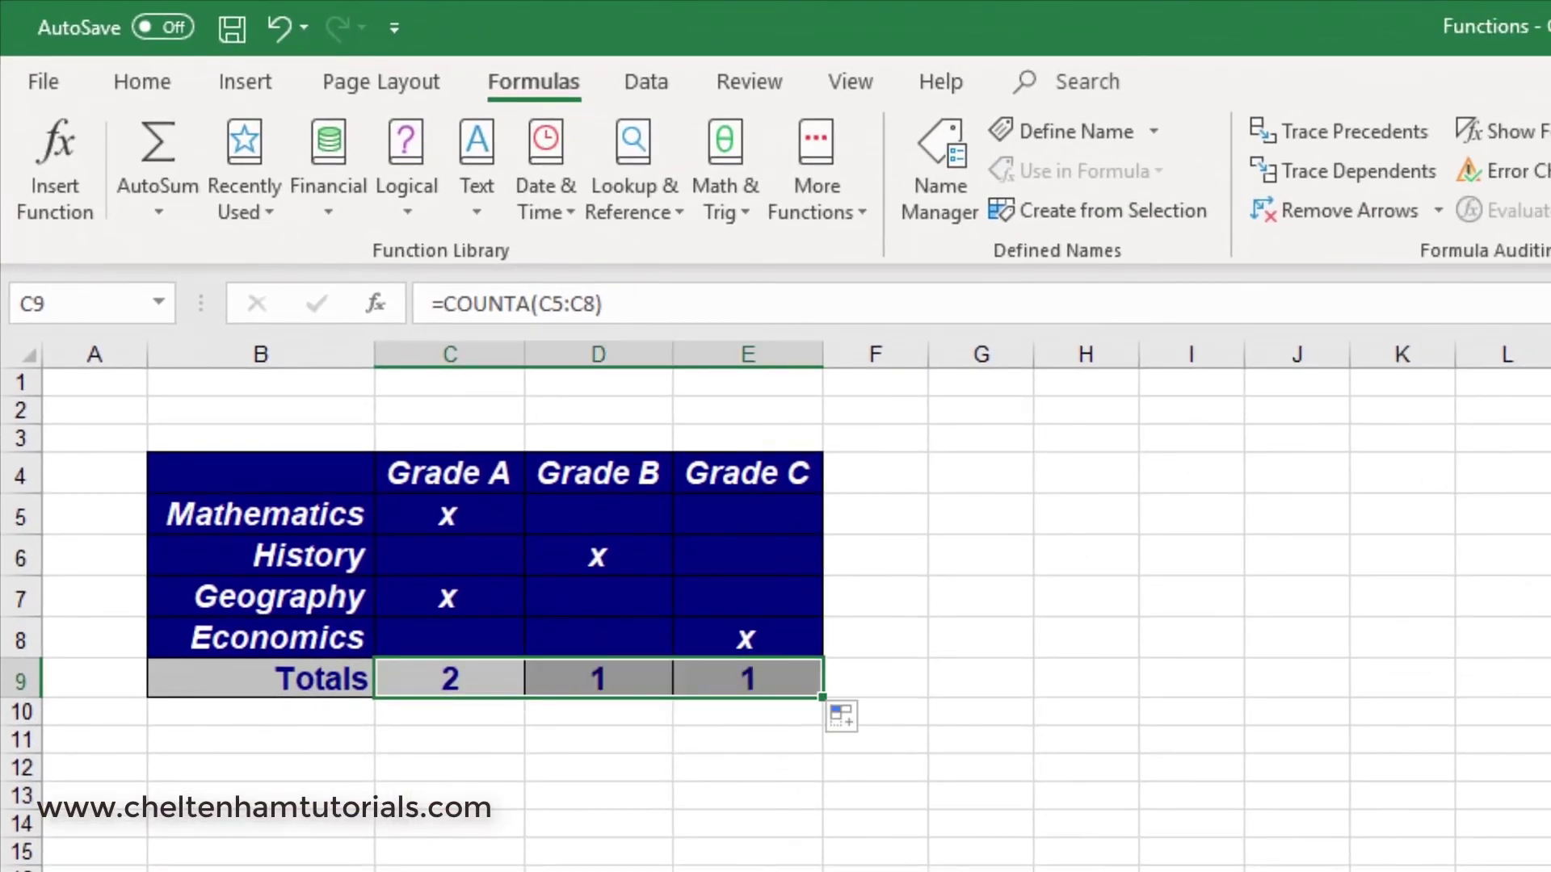
{"action": "left_click", "coordinate": [674, 754]}
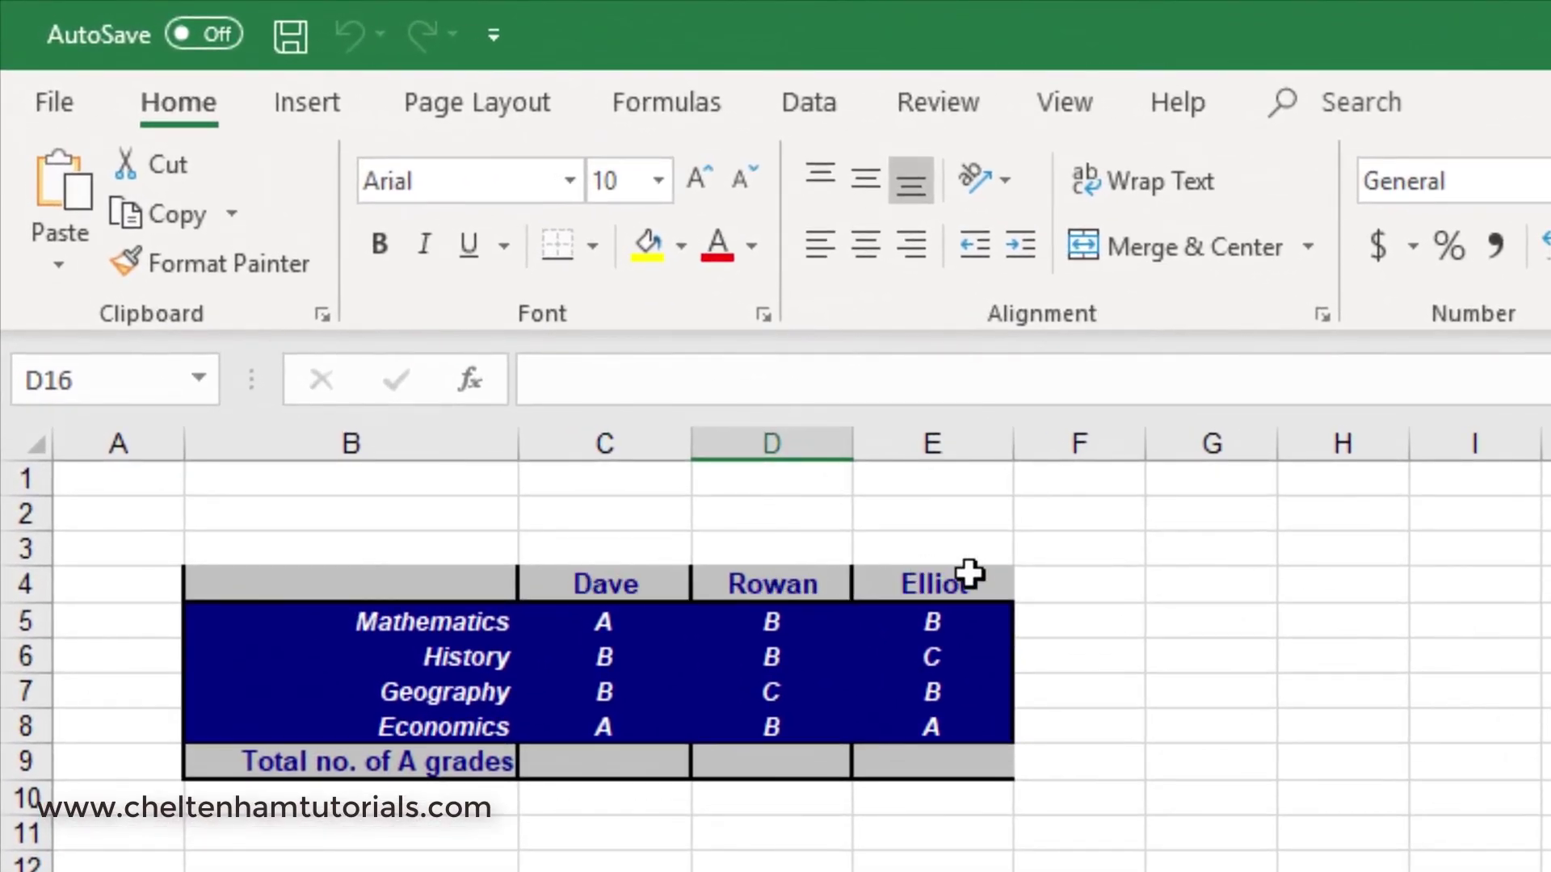
Step: In the Countif workbook, insert COUNTIF in C9 with the range C5:C8 and the criteria A to count the A grades
{"action": "left_click", "coordinate": [594, 767]}
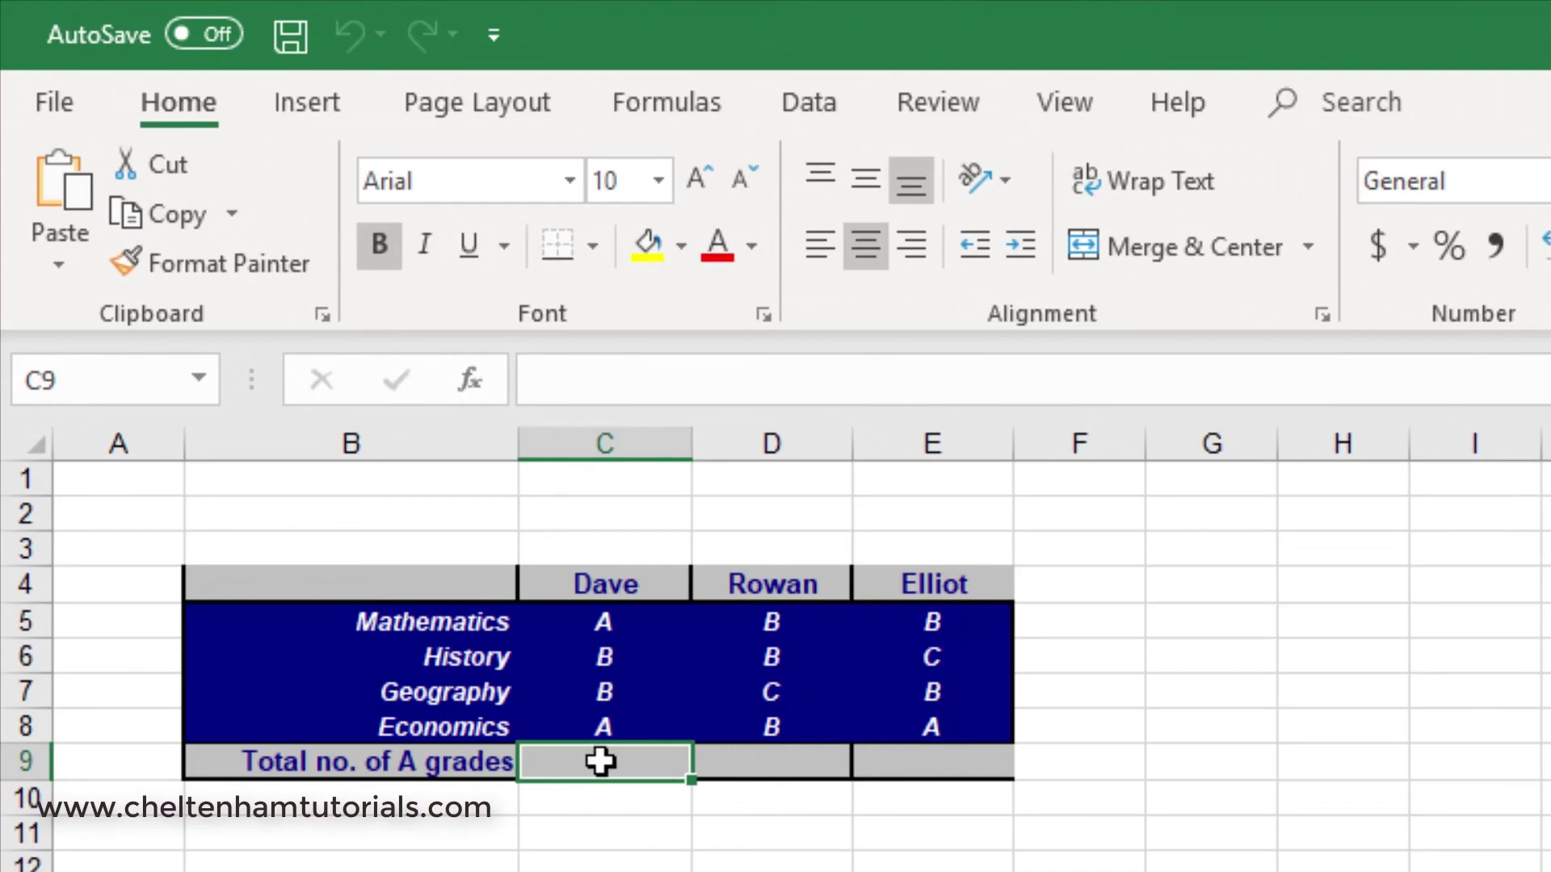
{"action": "left_click", "coordinate": [696, 105]}
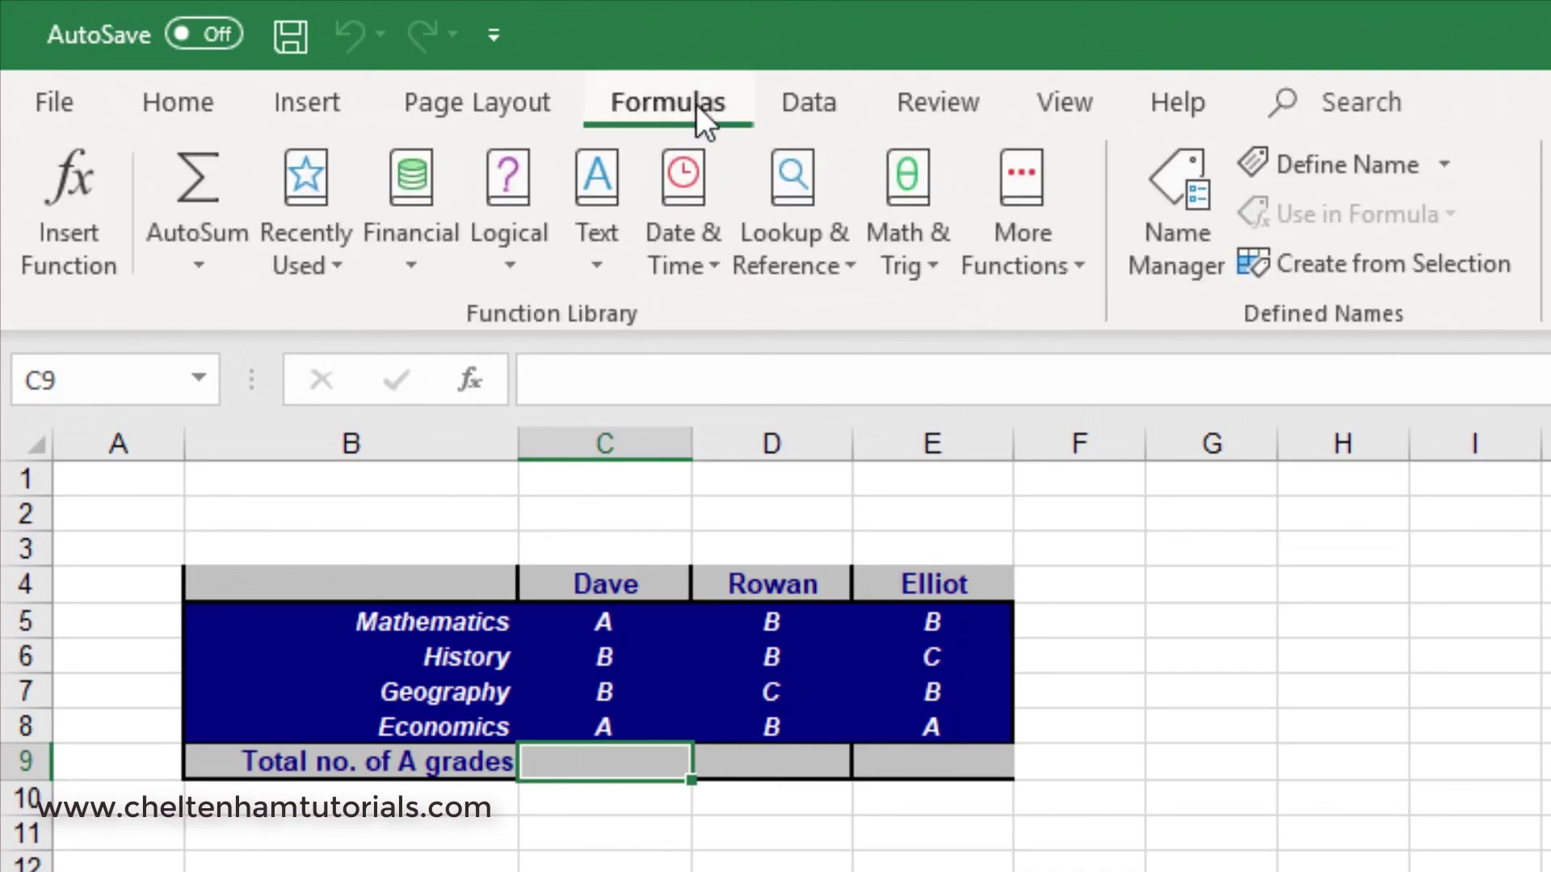
{"action": "left_click", "coordinate": [1086, 260]}
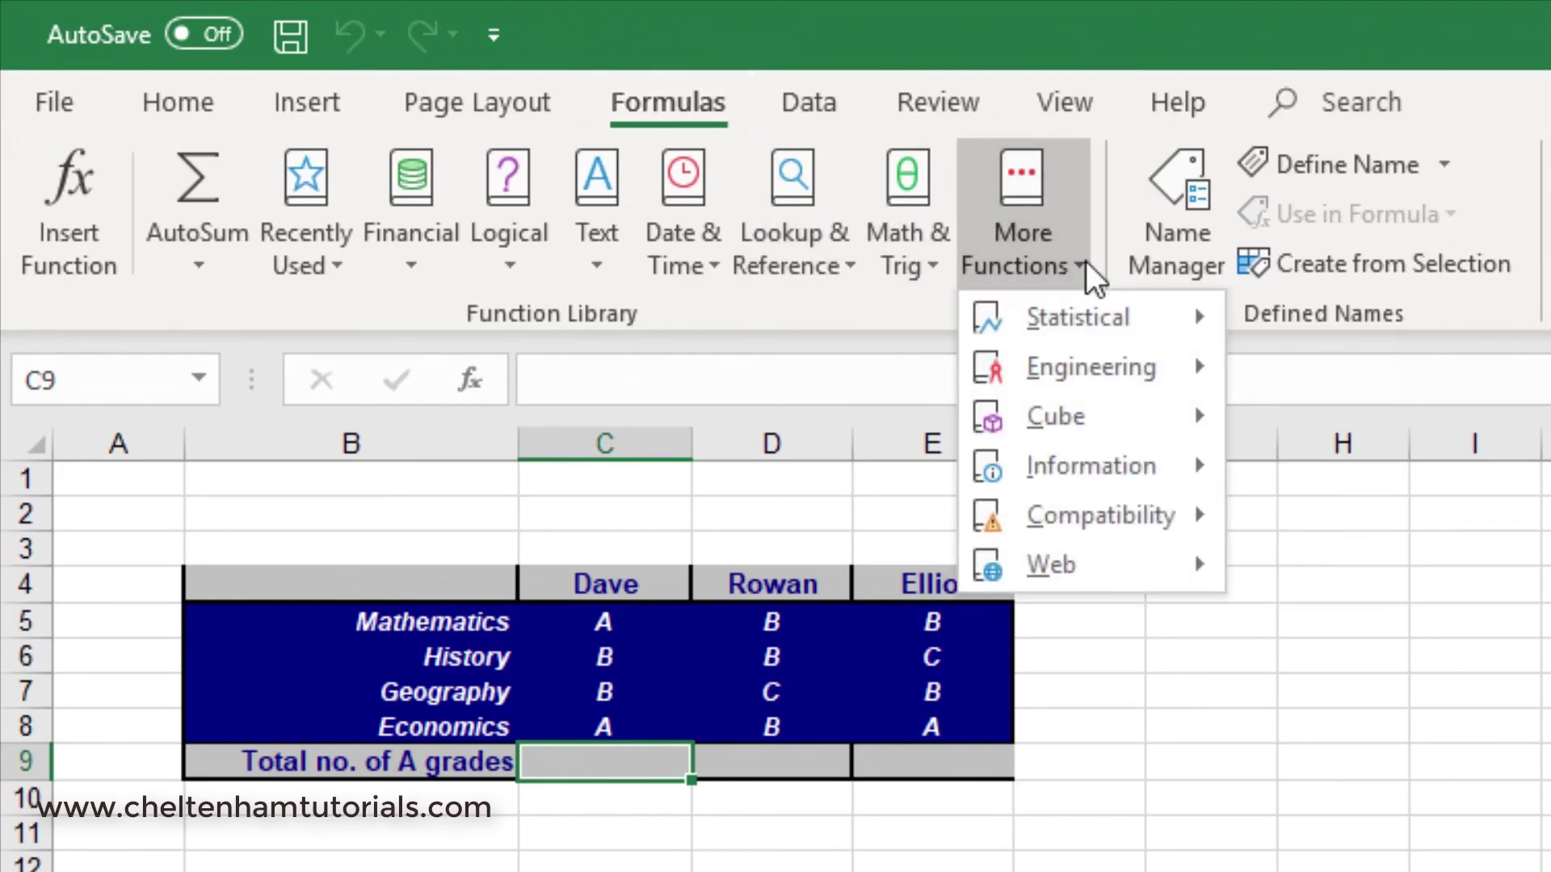
{"action": "mouse_move", "coordinate": [1103, 327]}
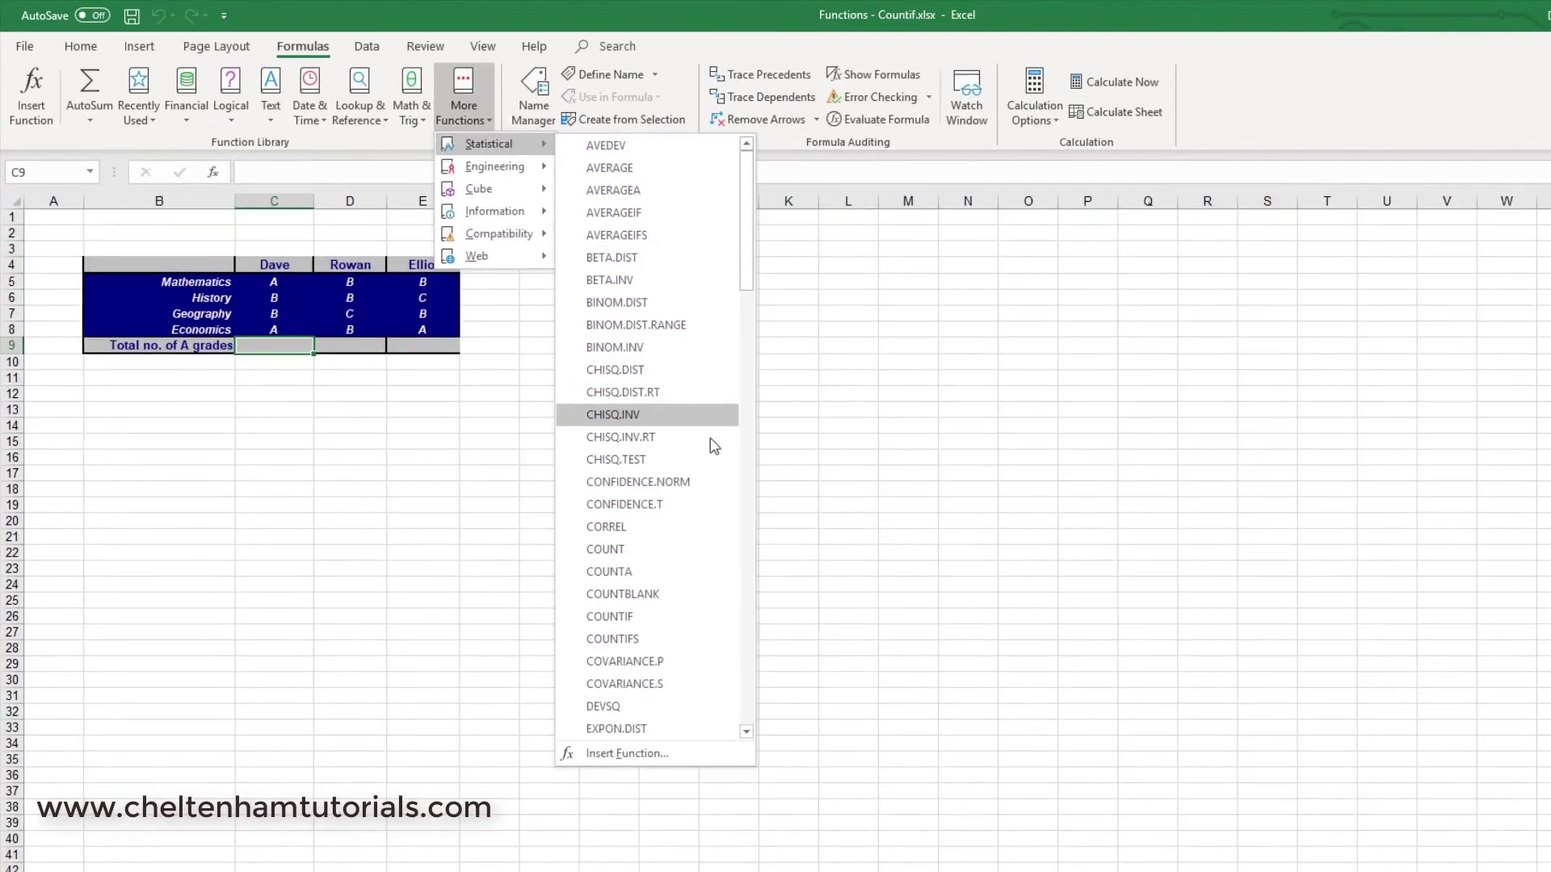
{"action": "left_click", "coordinate": [709, 618]}
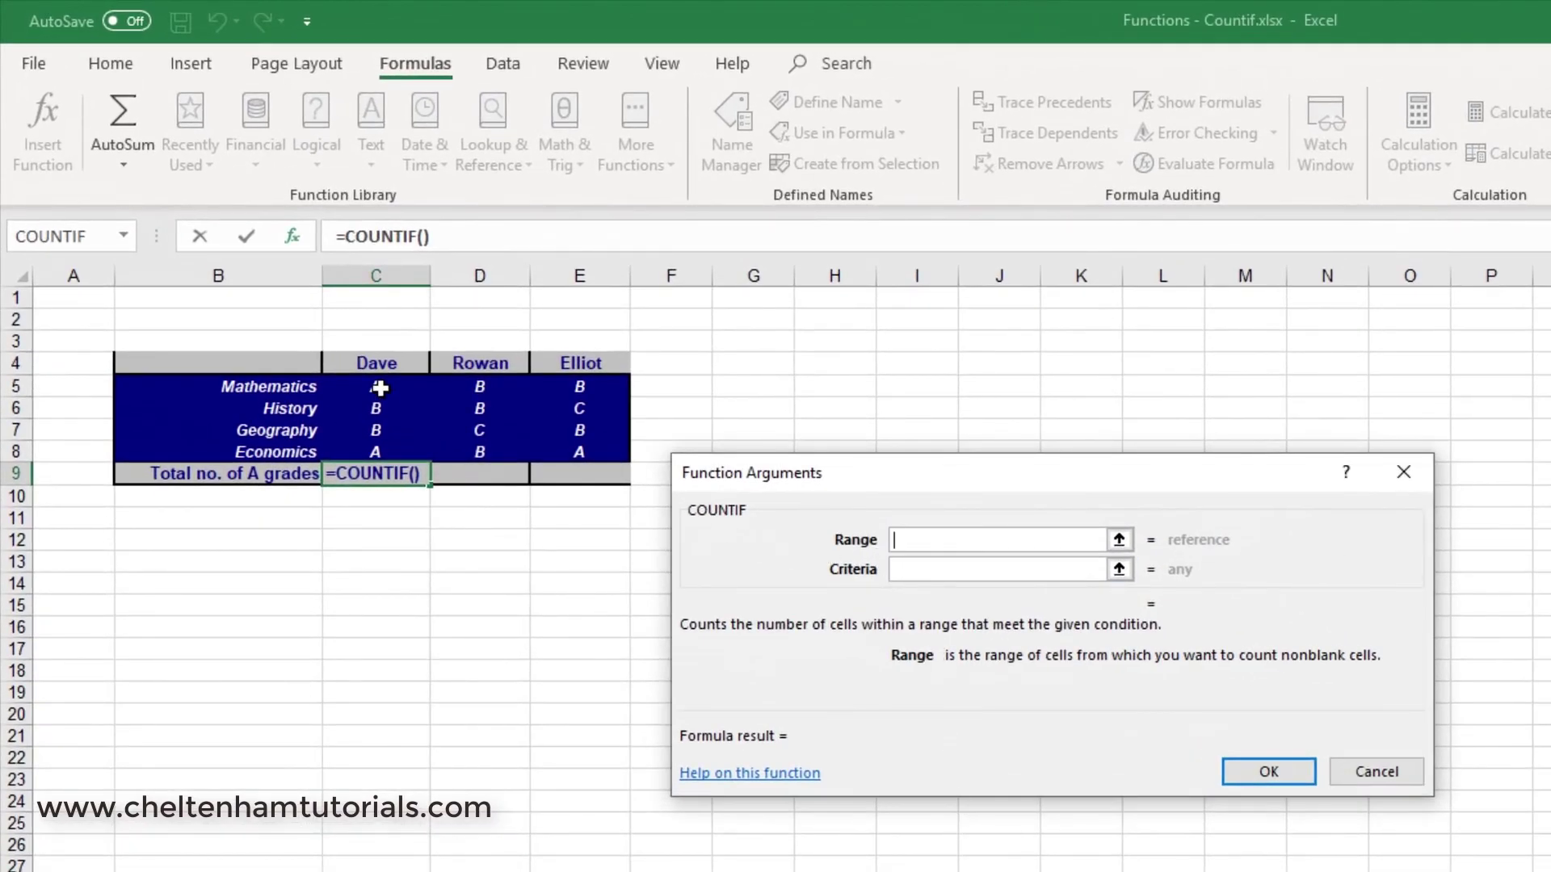
{"action": "left_click_drag", "start_coordinate": [379, 388], "coordinate": [385, 451]}
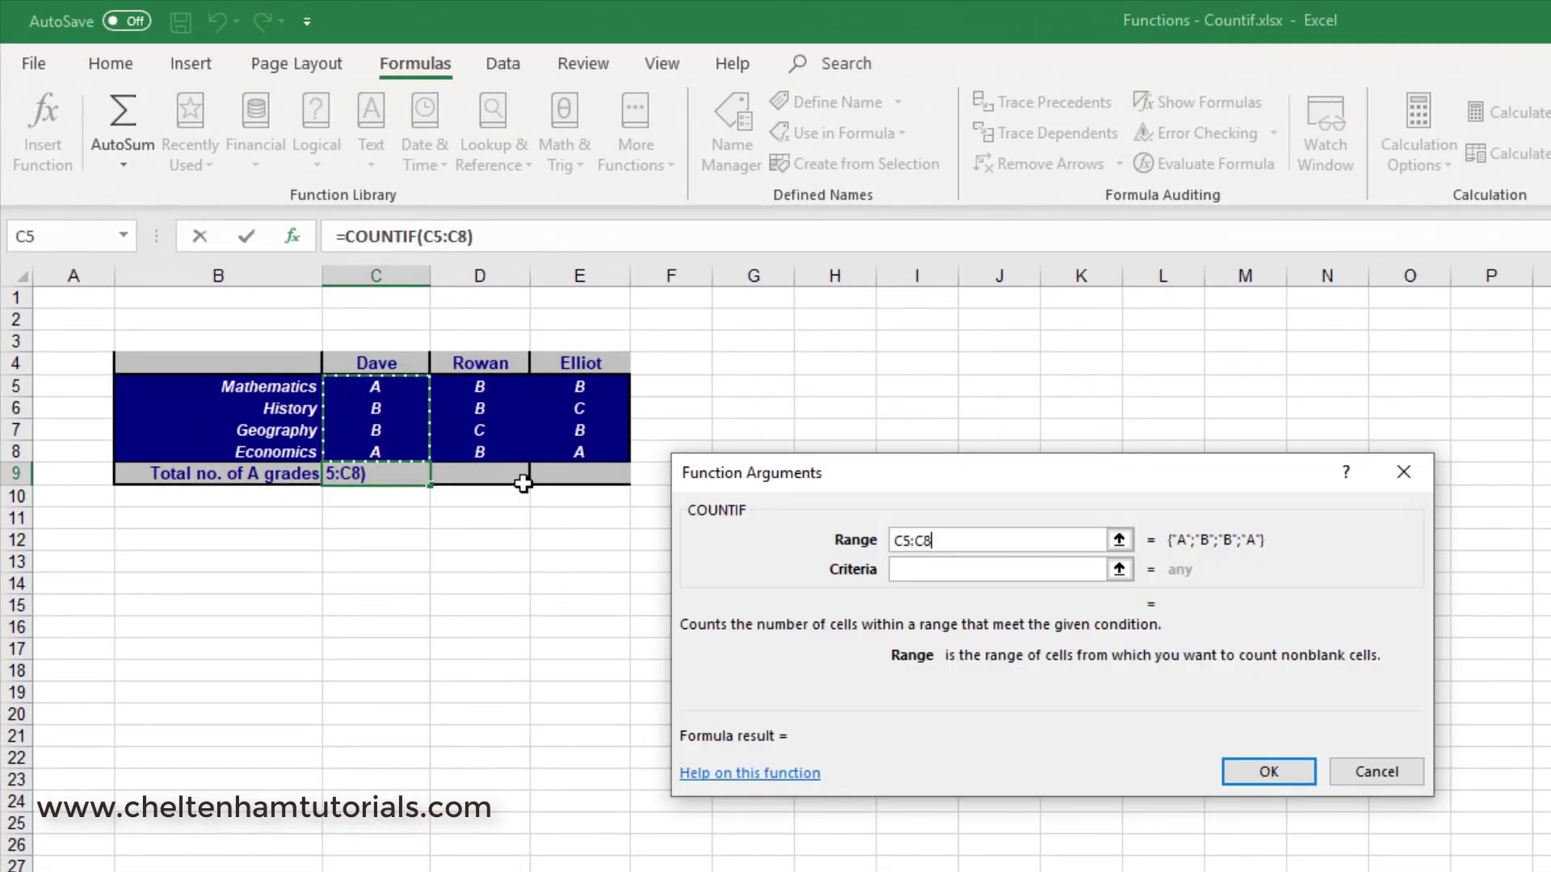
{"action": "left_click", "coordinate": [953, 565]}
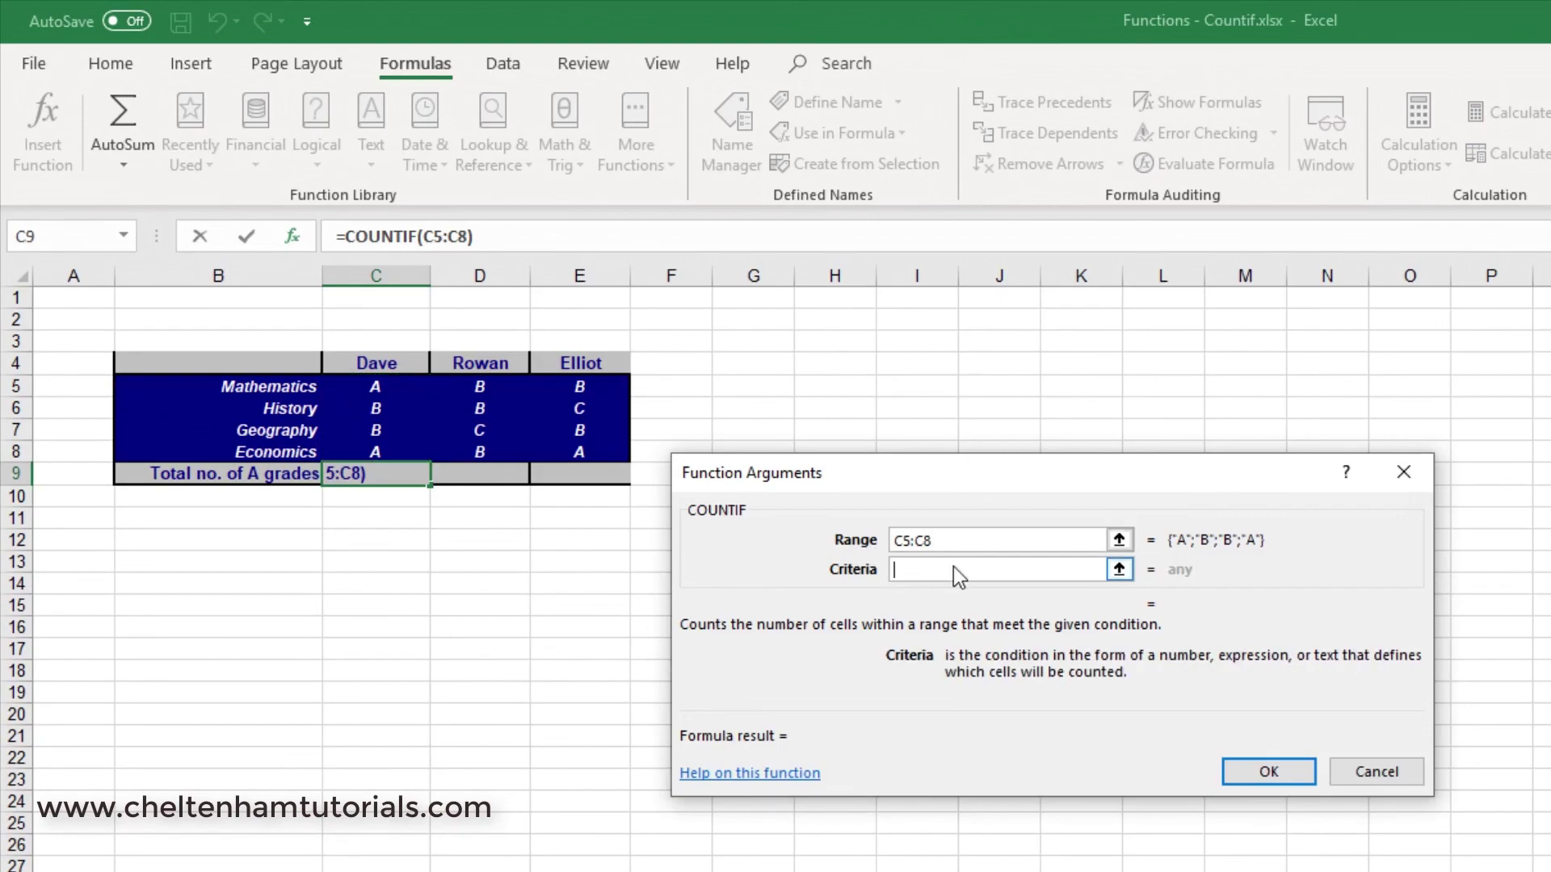
{"action": "type", "text": "A"}
{"action": "left_click", "coordinate": [1266, 769]}
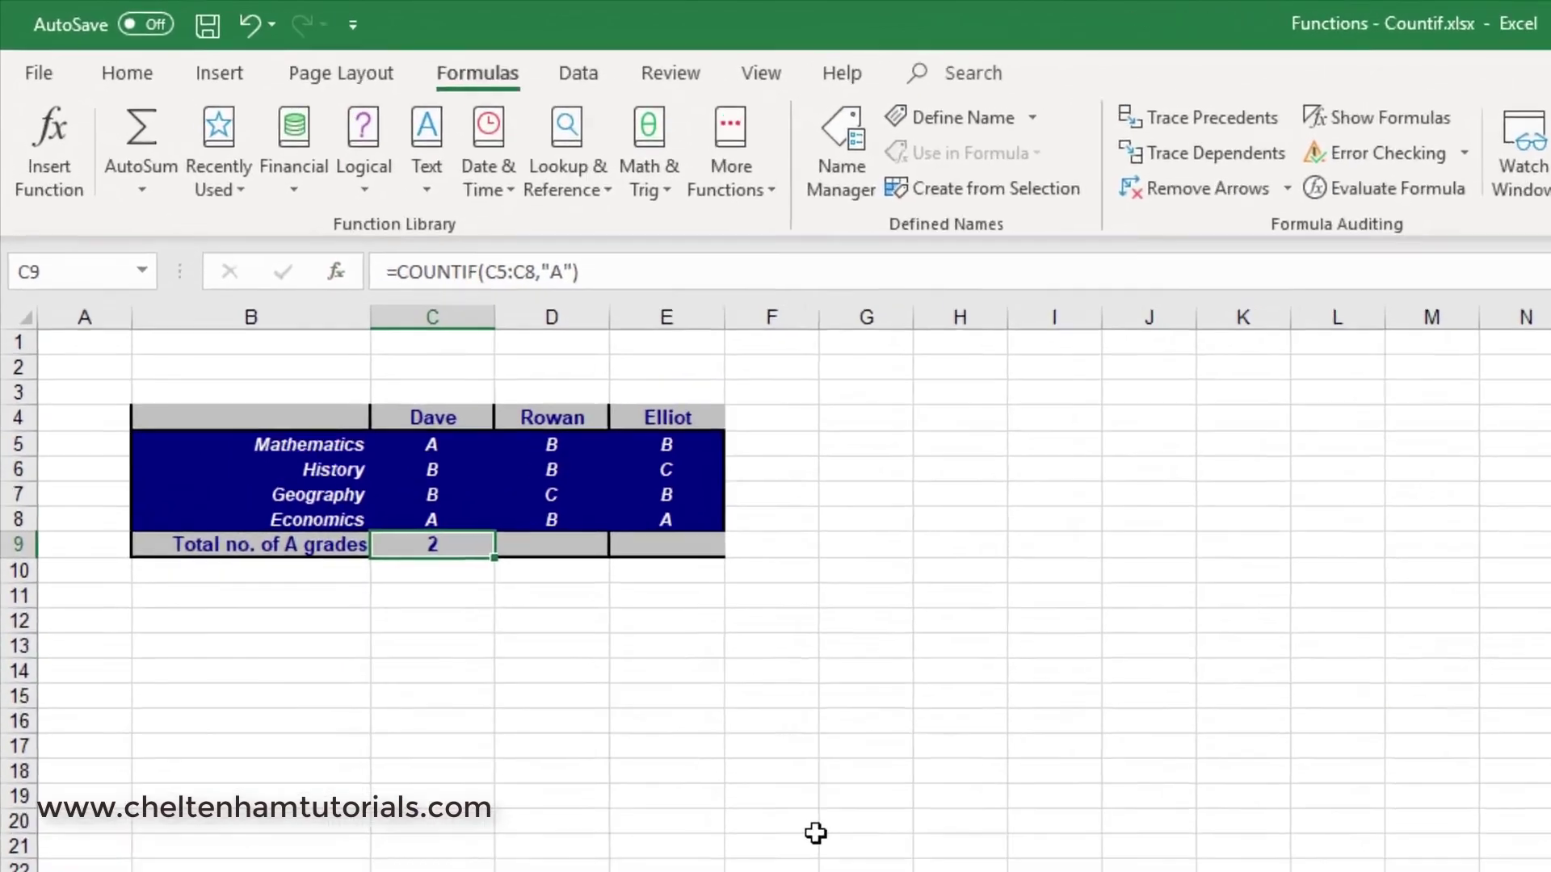
{"action": "left_click", "coordinate": [704, 732]}
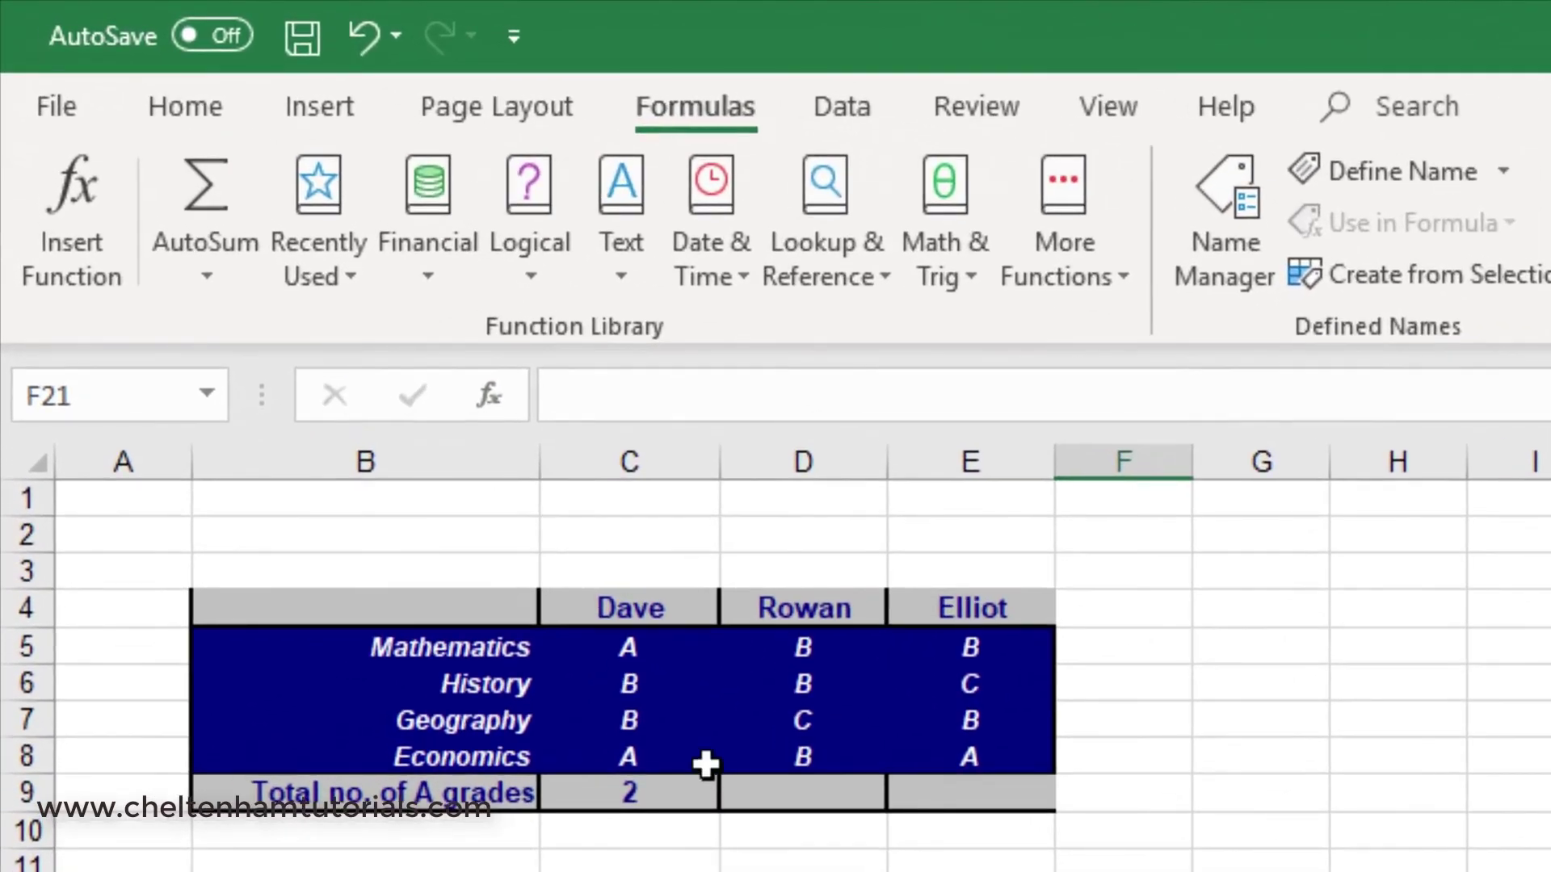
Step: Copy the COUNTIF formula from C9 across to the A-grade totals of the other two students in D9:E9
{"action": "left_click", "coordinate": [637, 792]}
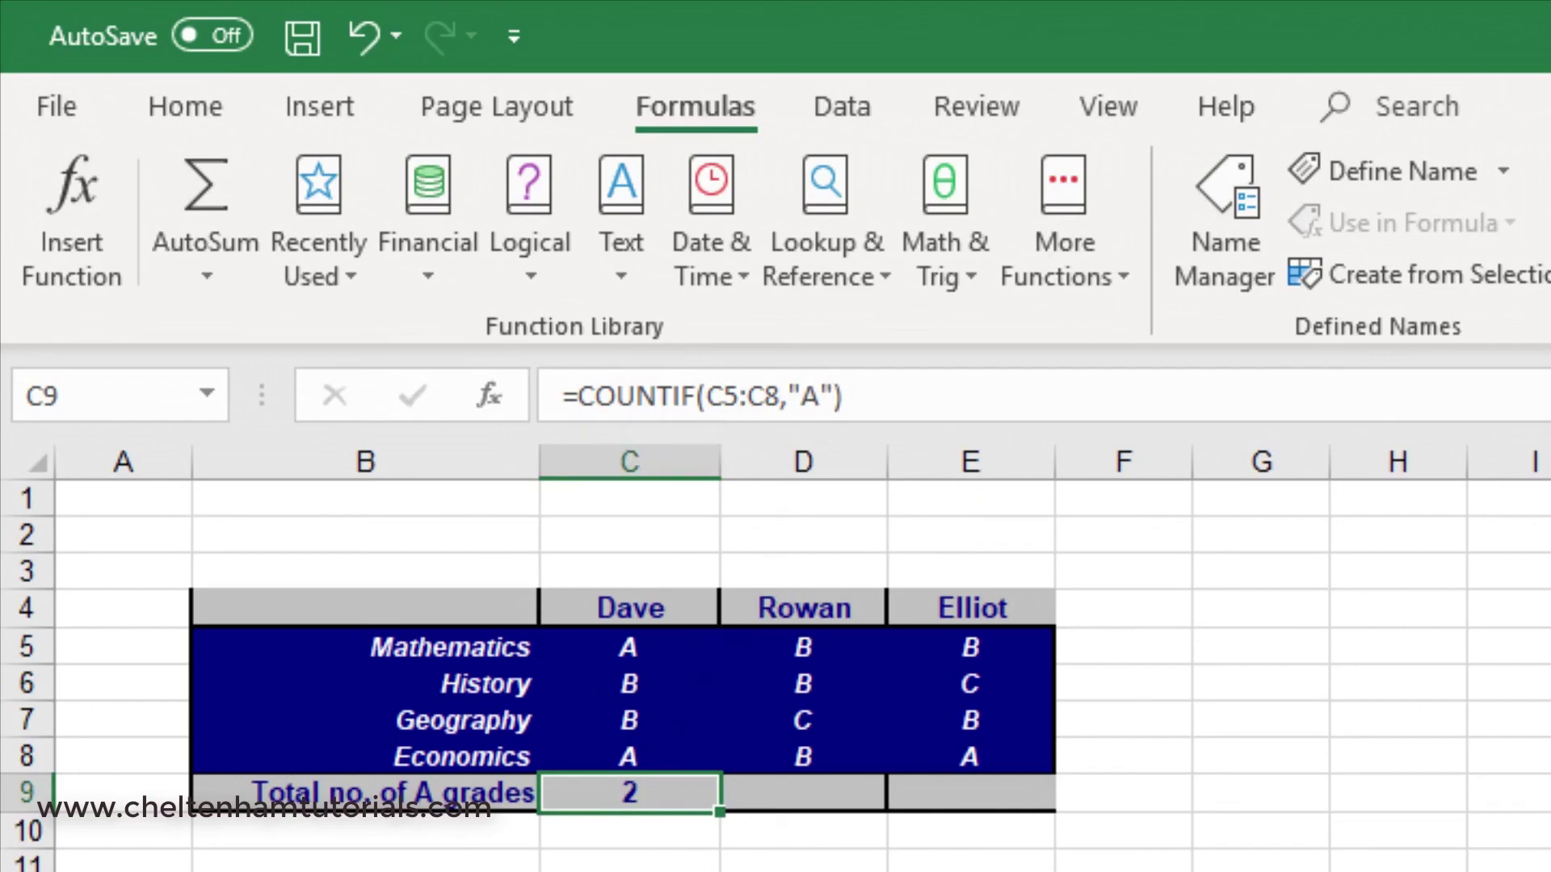
{"action": "left_click_drag", "start_coordinate": [721, 811], "coordinate": [982, 808]}
{"action": "left_click", "coordinate": [973, 871]}
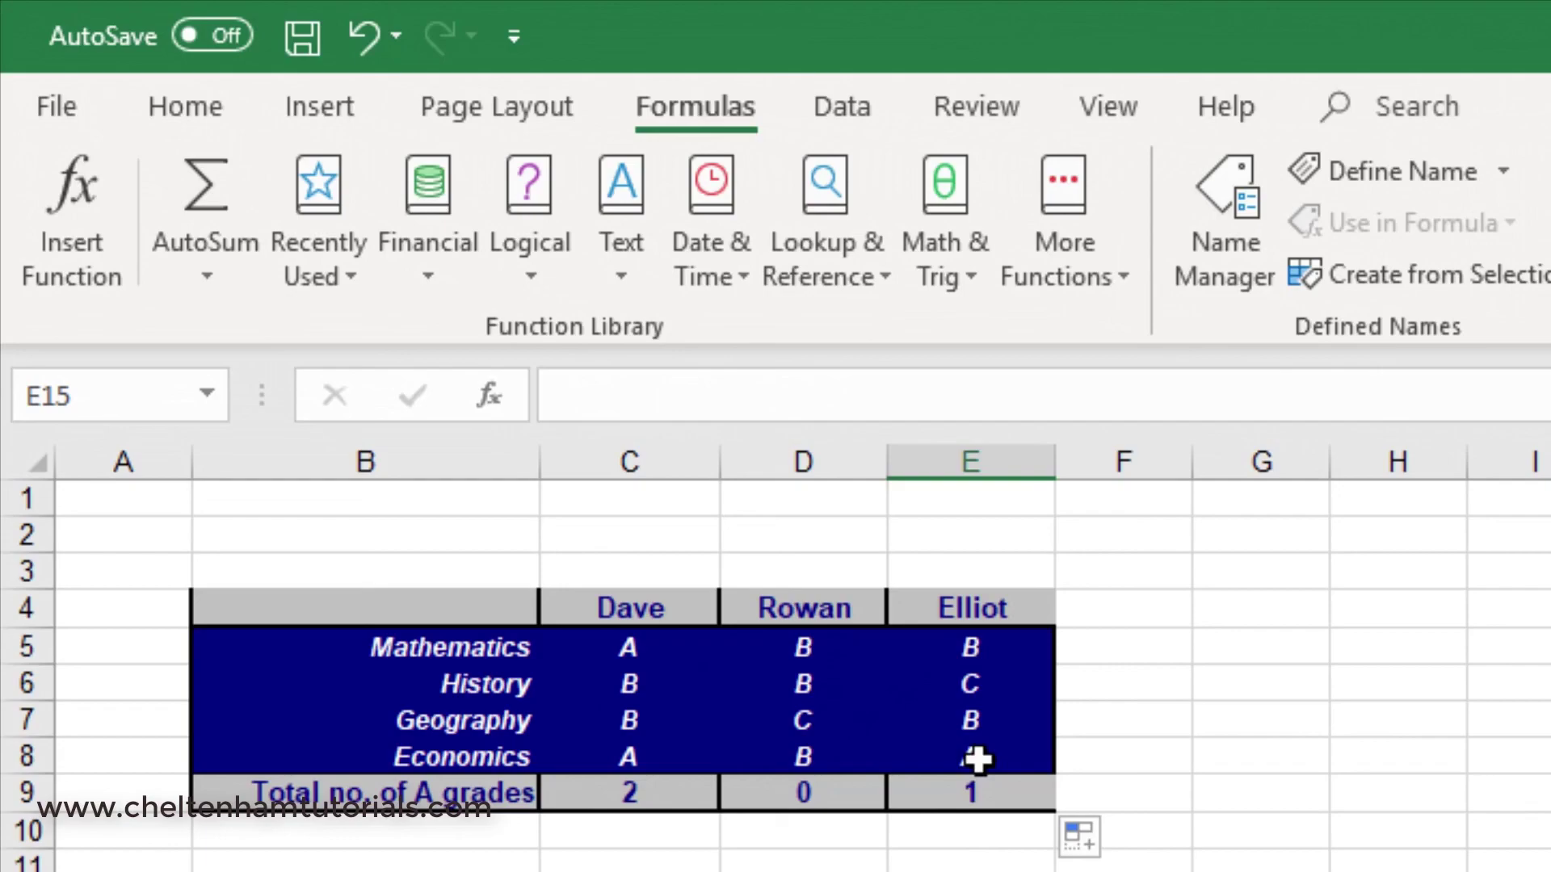
{"action": "left_click", "coordinate": [983, 801]}
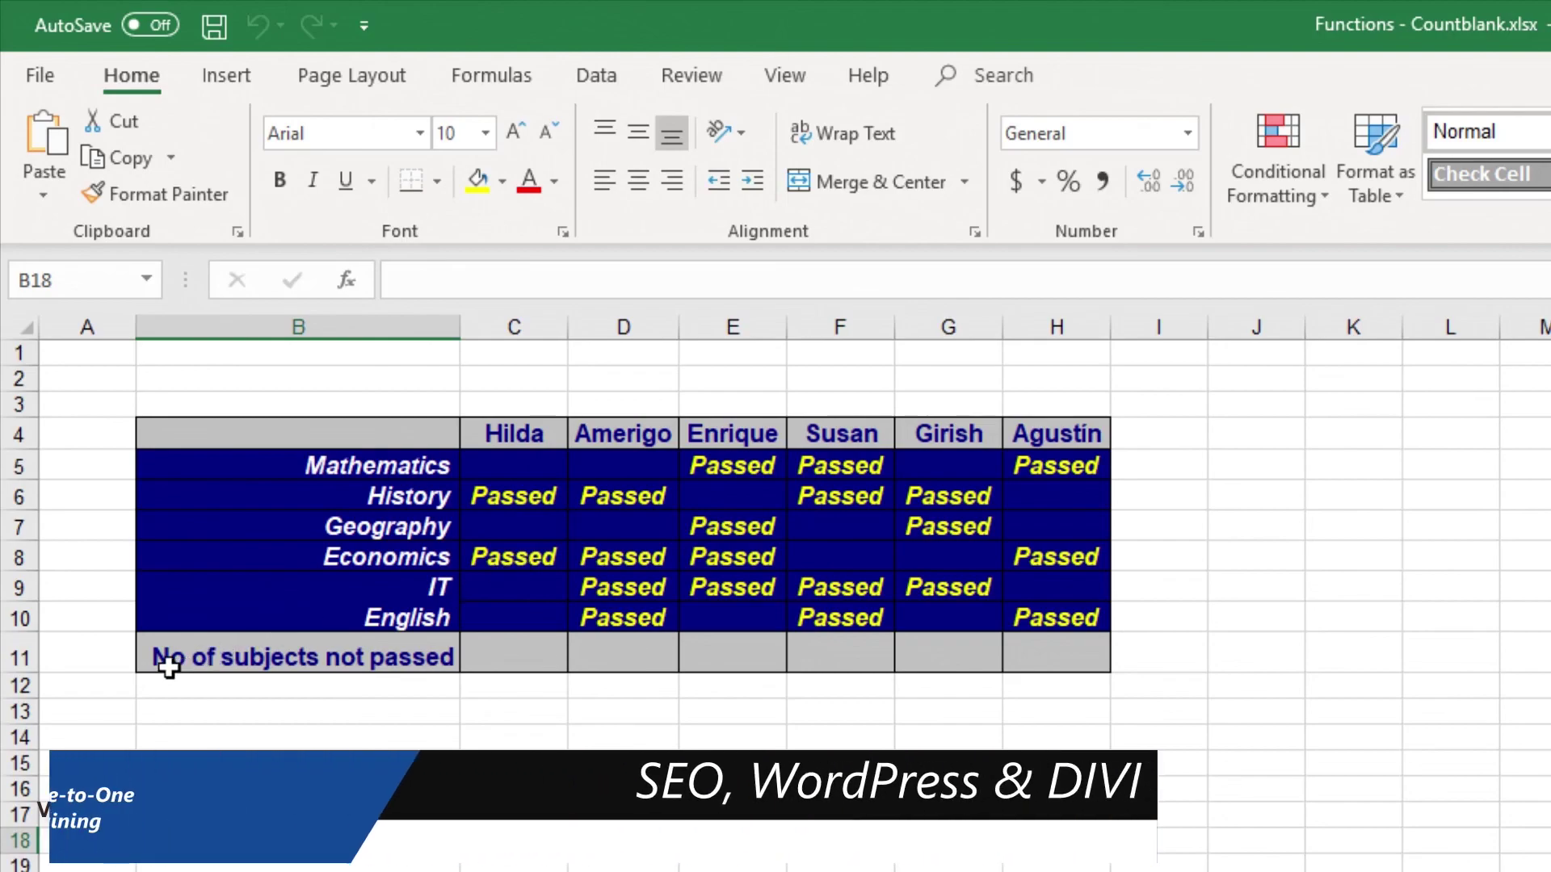
Step: In the Countblank workbook, insert COUNTBLANK over C5:C10 in C11 to count the first student's subjects not passed
{"action": "left_click", "coordinate": [515, 657]}
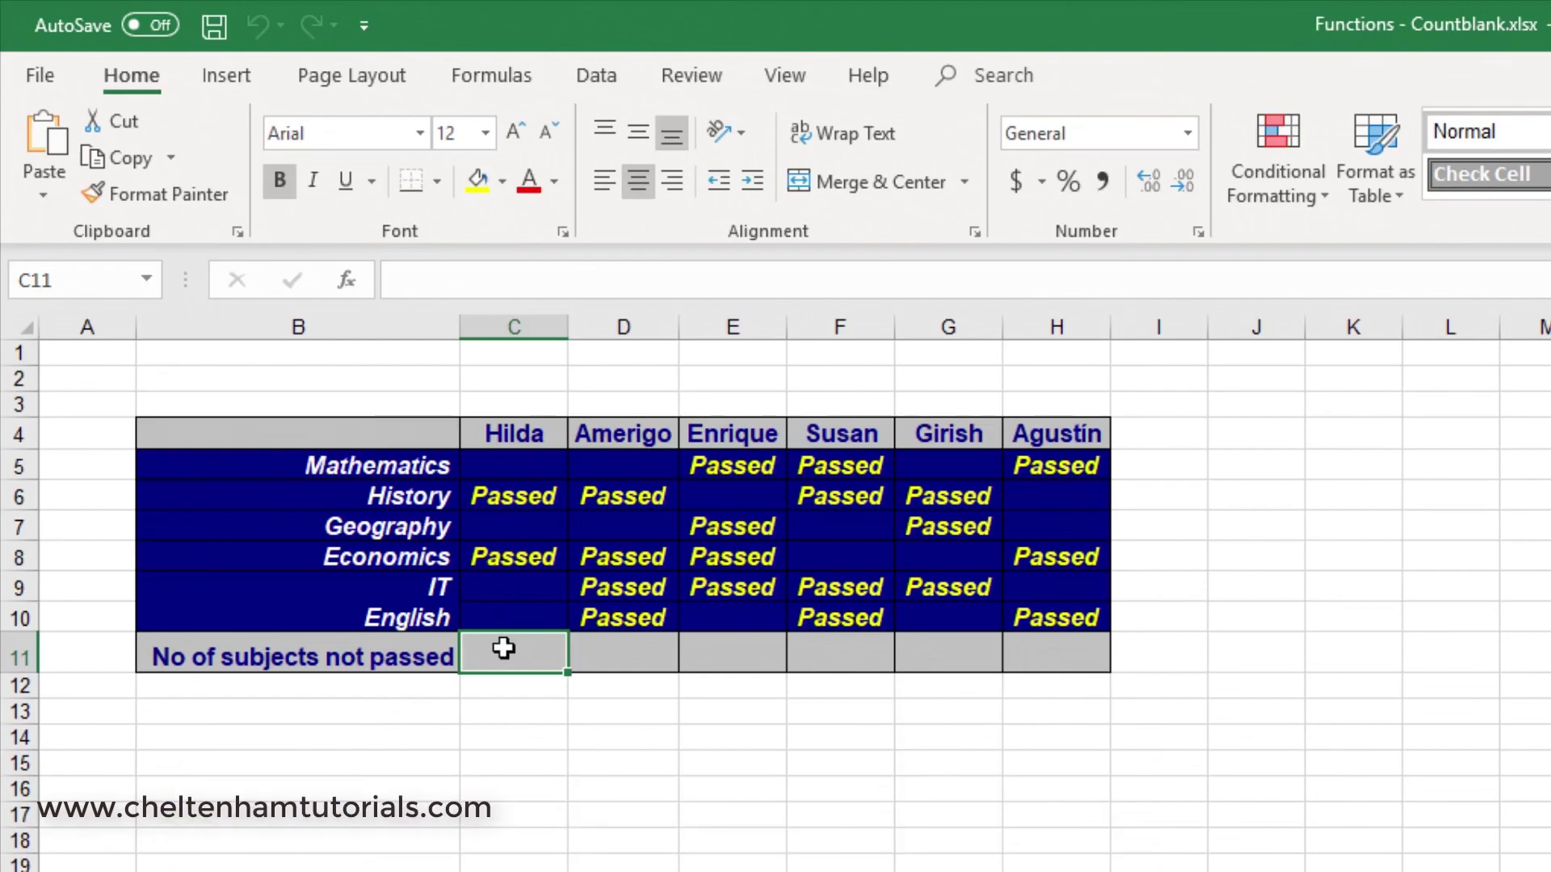
{"action": "left_click", "coordinate": [490, 77]}
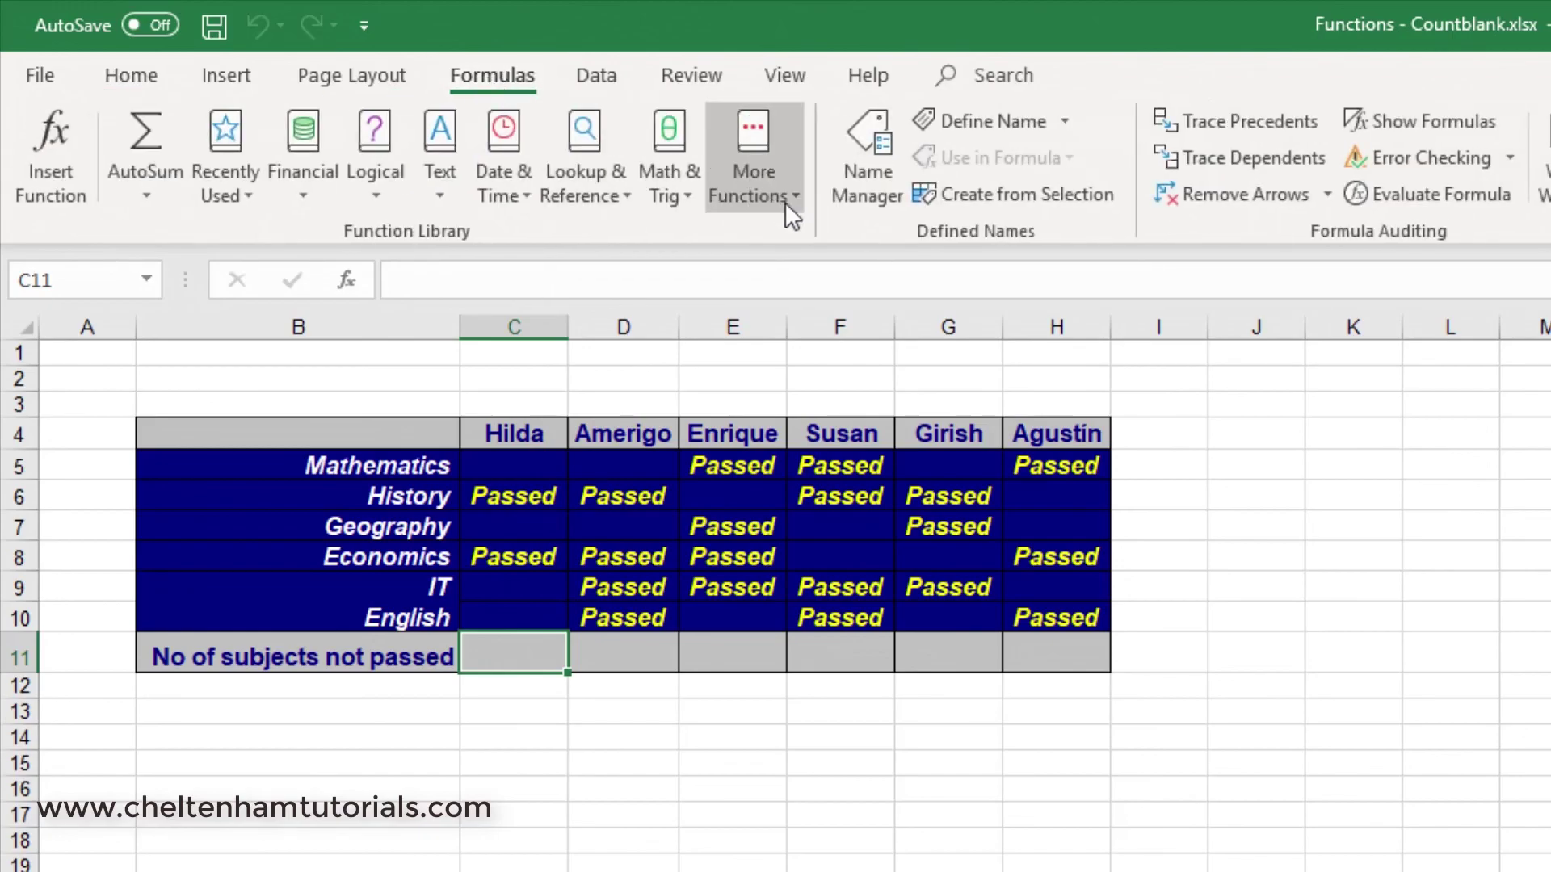
{"action": "left_click", "coordinate": [768, 187]}
{"action": "mouse_move", "coordinate": [809, 240]}
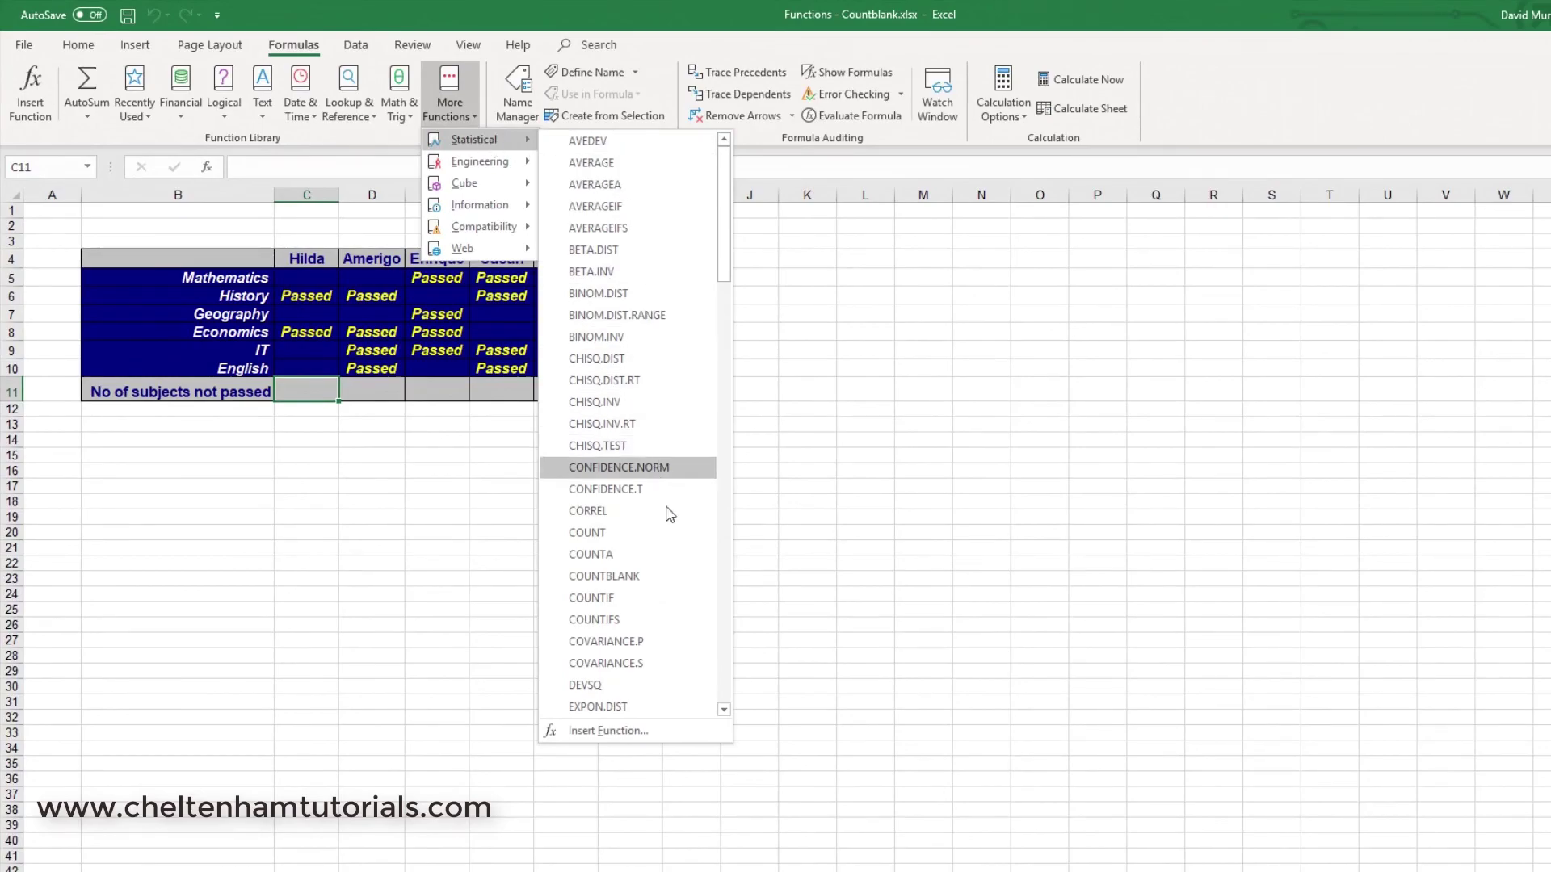
{"action": "left_click", "coordinate": [681, 577]}
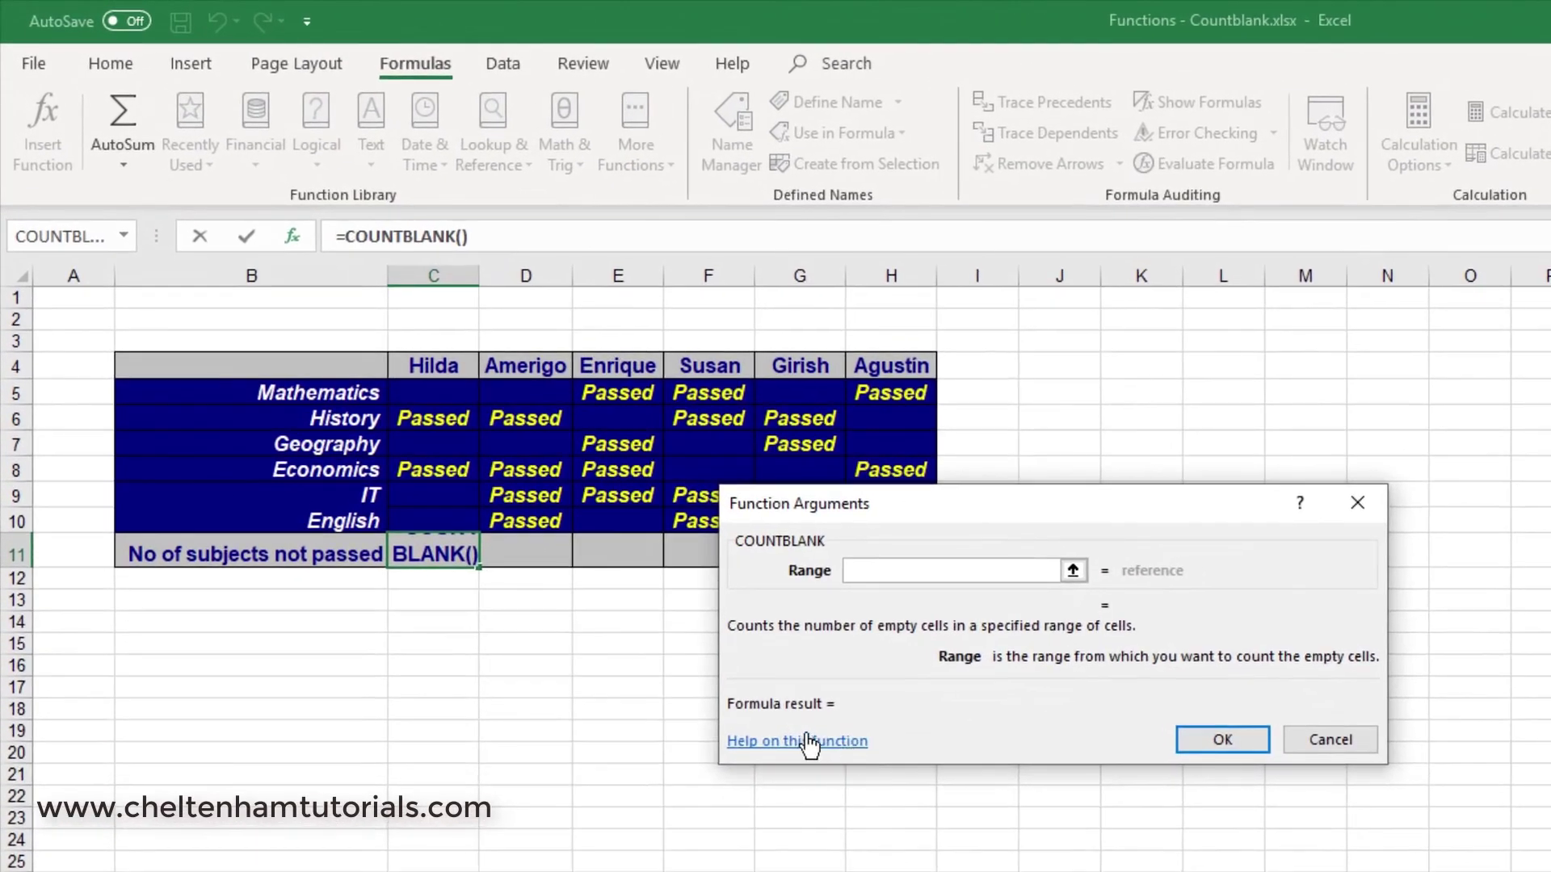
{"action": "left_click_drag", "start_coordinate": [454, 394], "coordinate": [458, 521]}
{"action": "left_click", "coordinate": [1222, 740]}
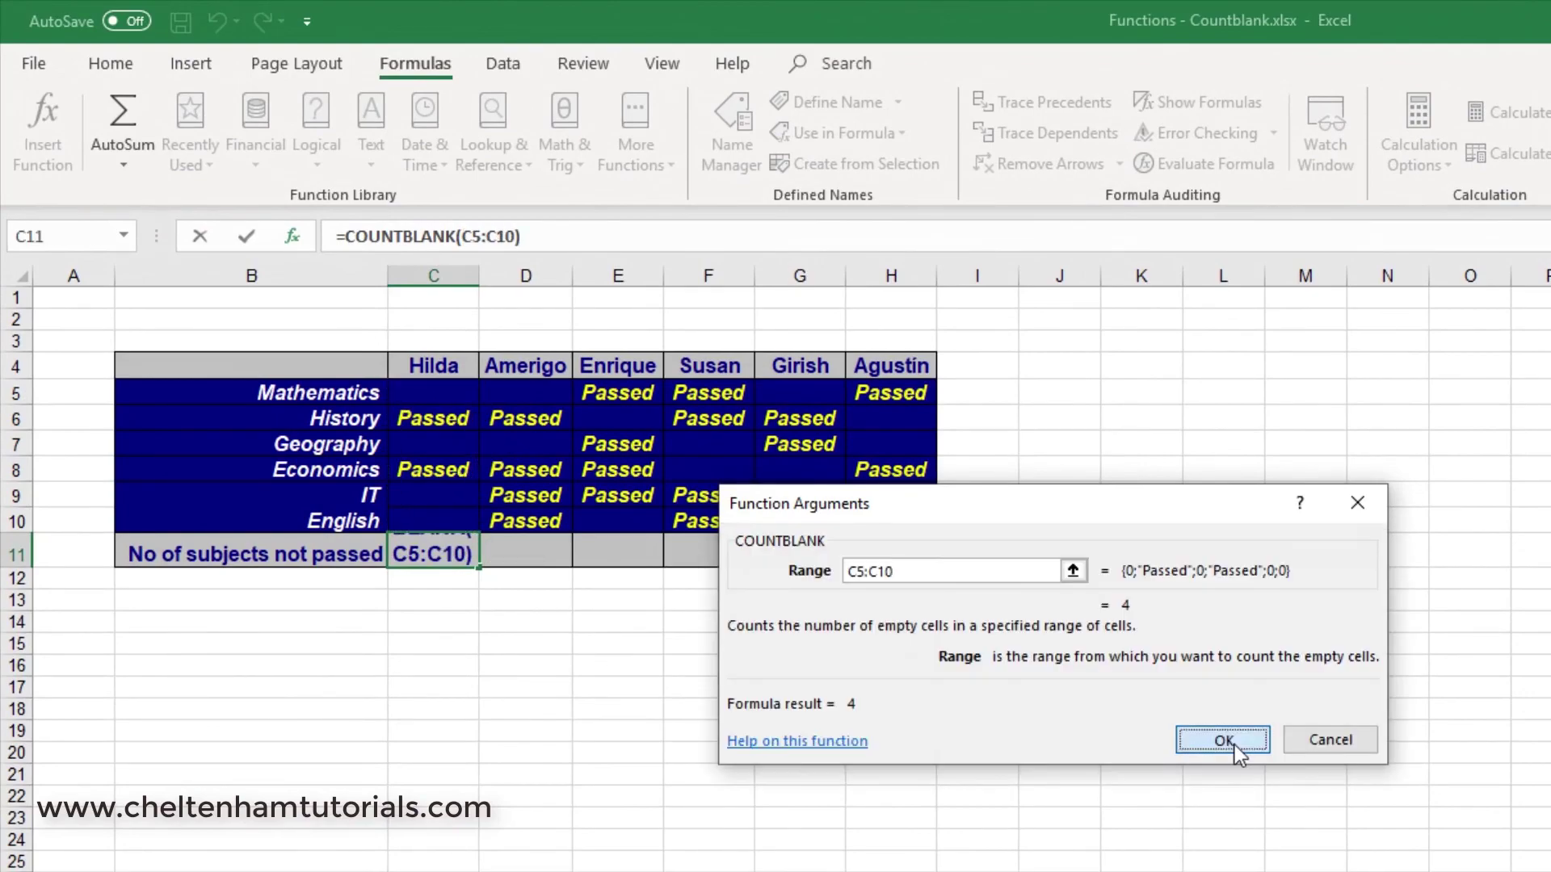
{"action": "left_click", "coordinate": [618, 774]}
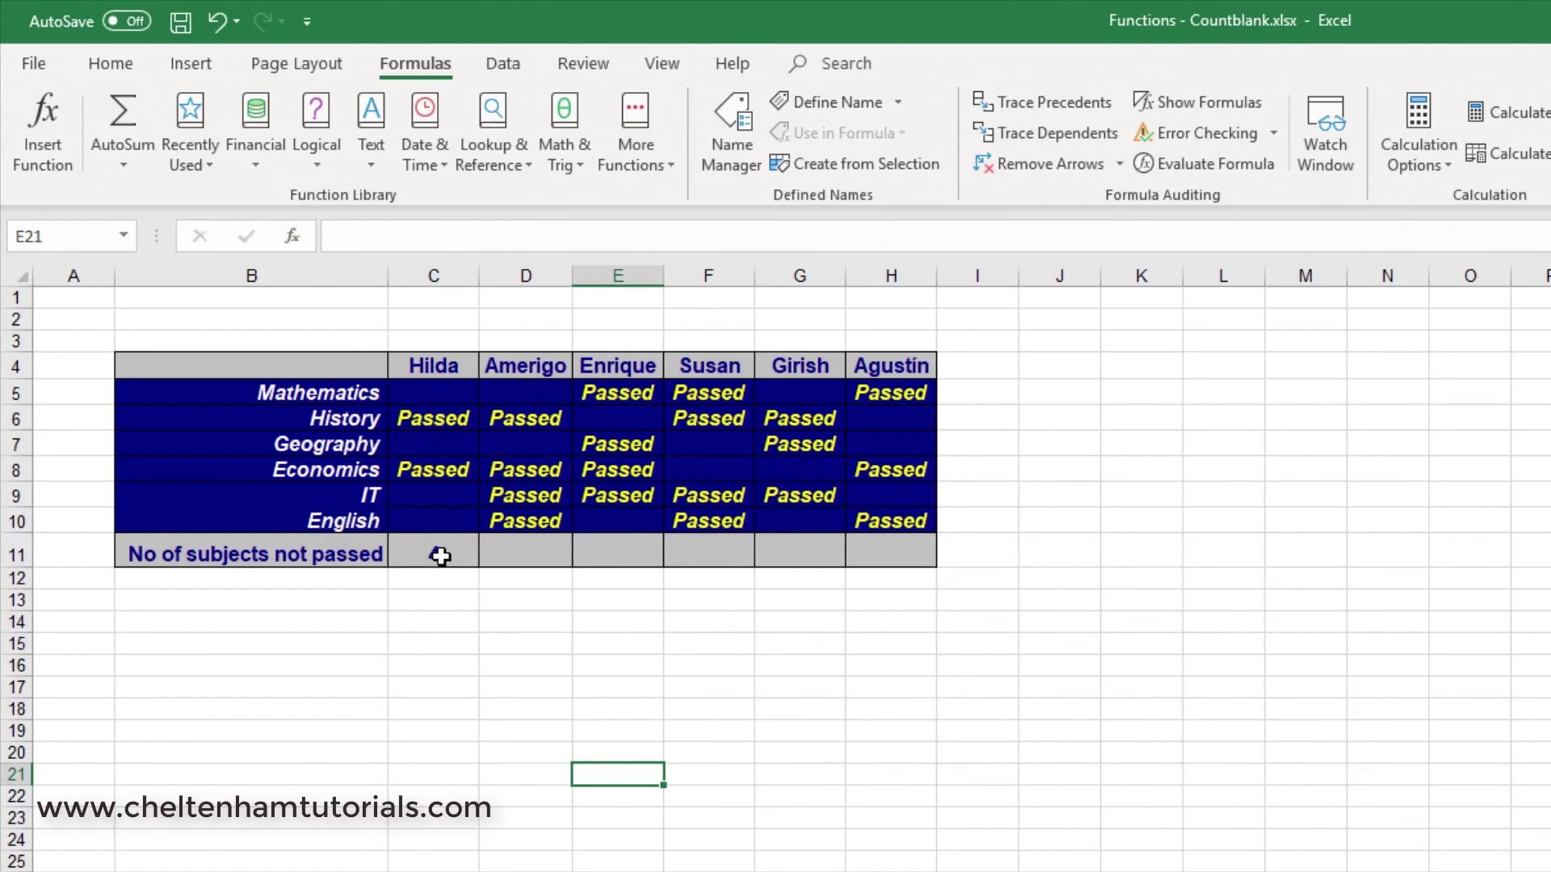
Step: Copy the COUNTBLANK formula from C11 across to D11:H11 for the other students and review the formula in C11
{"action": "left_click", "coordinate": [449, 556]}
{"action": "left_click_drag", "start_coordinate": [479, 572], "coordinate": [933, 559]}
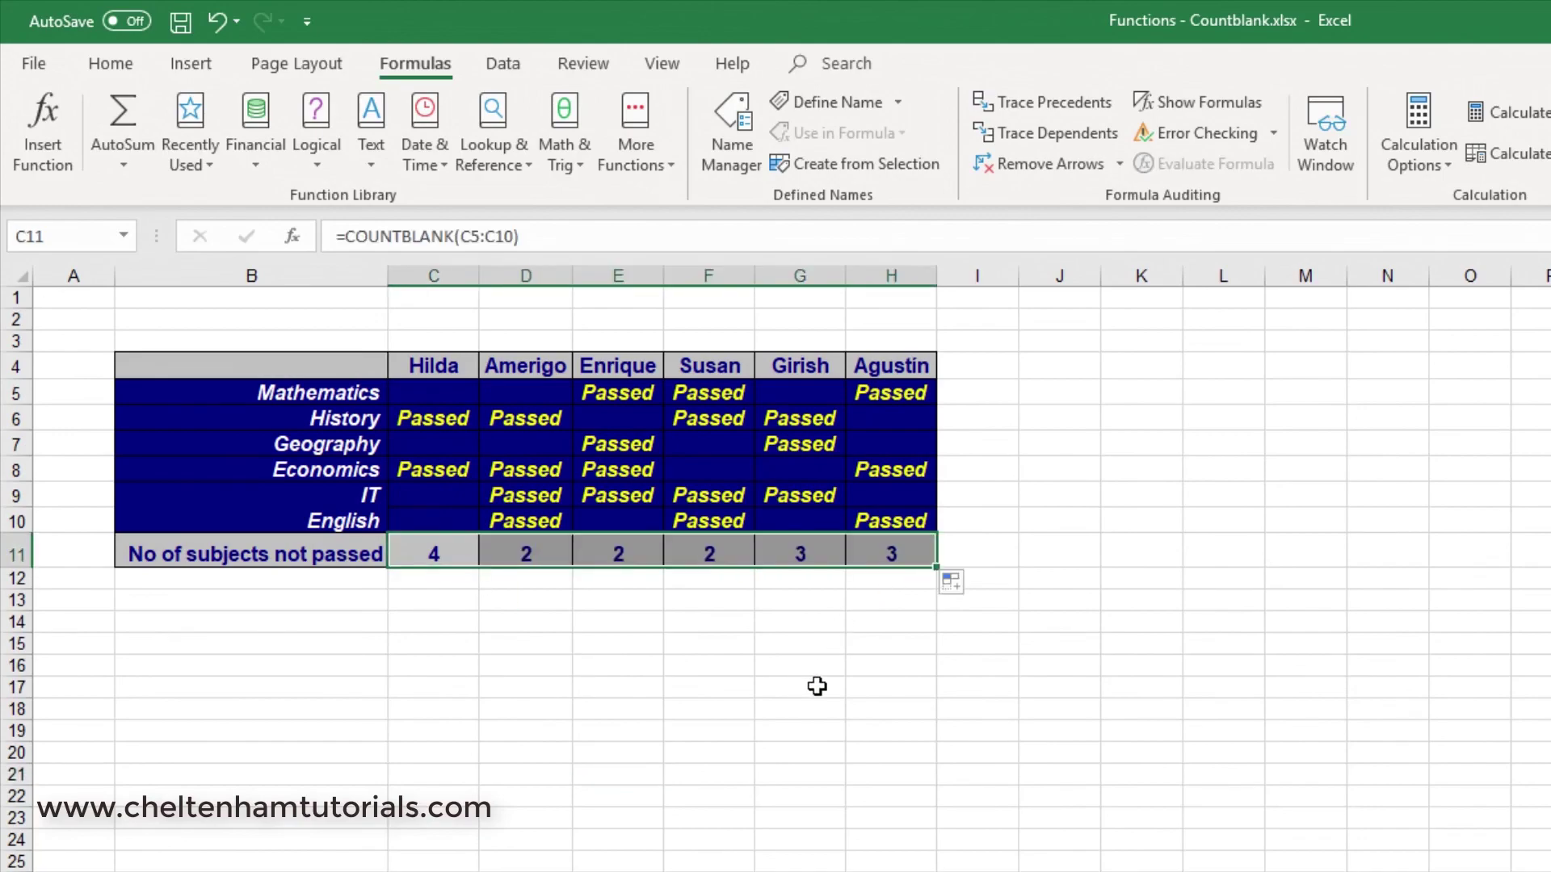
{"action": "left_click", "coordinate": [812, 683]}
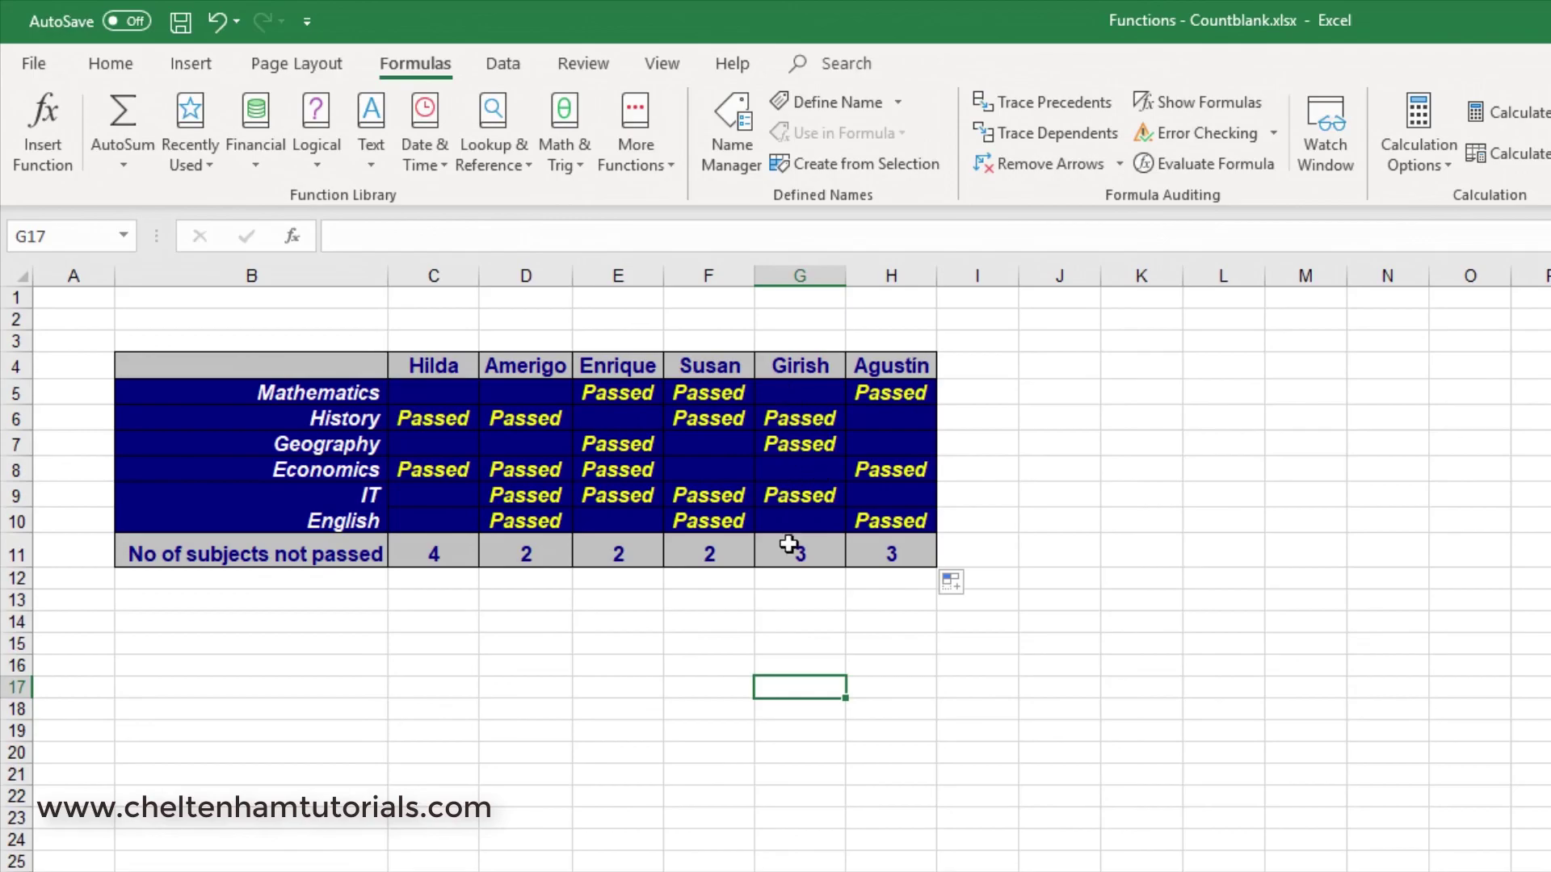
{"action": "left_click", "coordinate": [429, 550]}
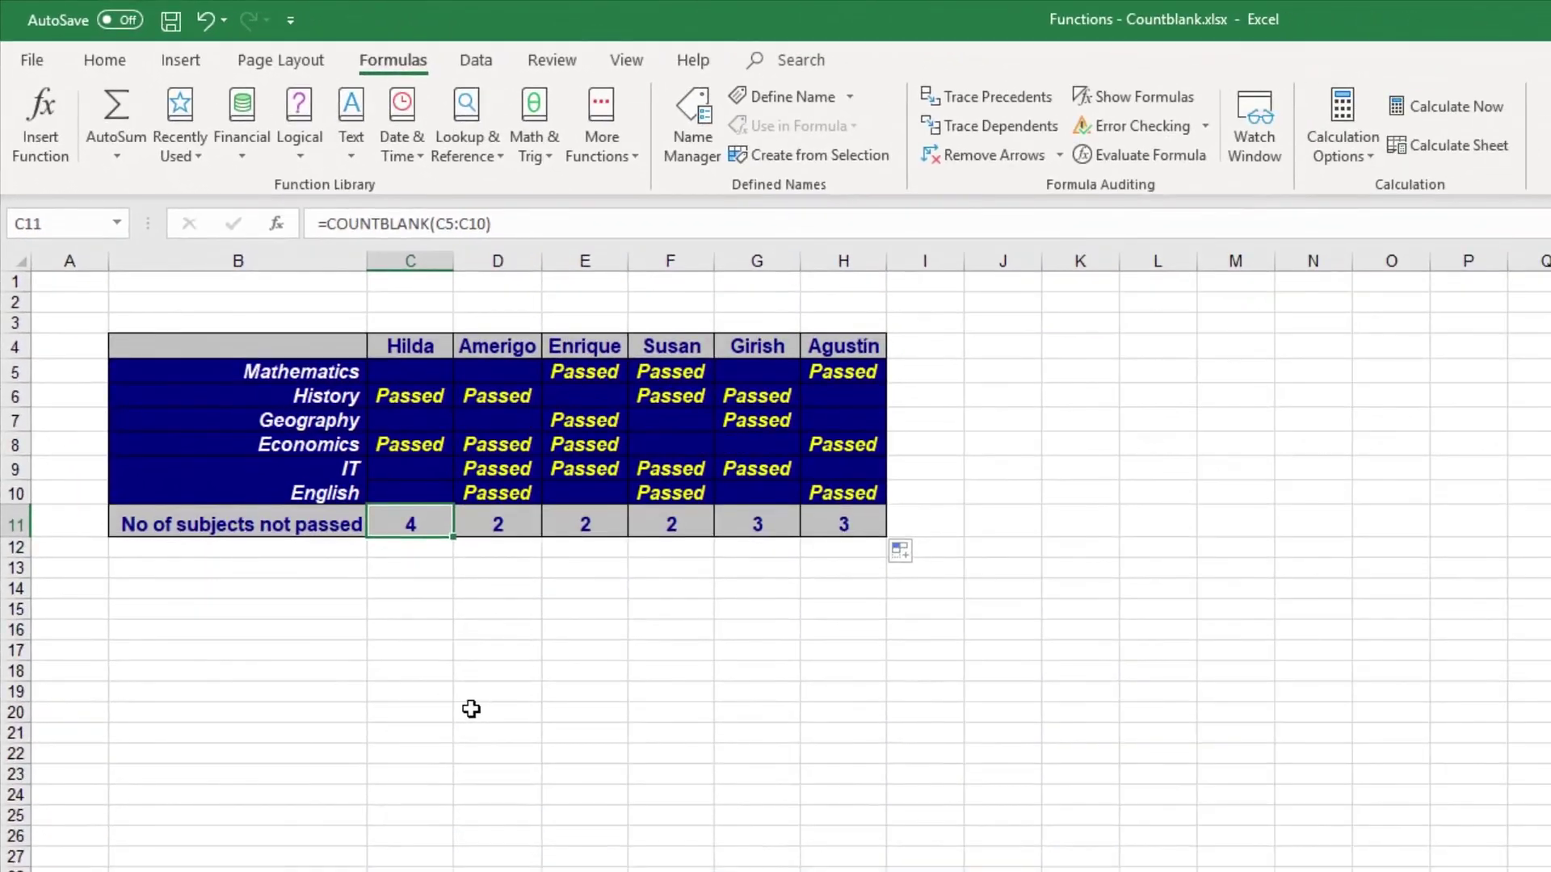
{"action": "left_click", "coordinate": [471, 709]}
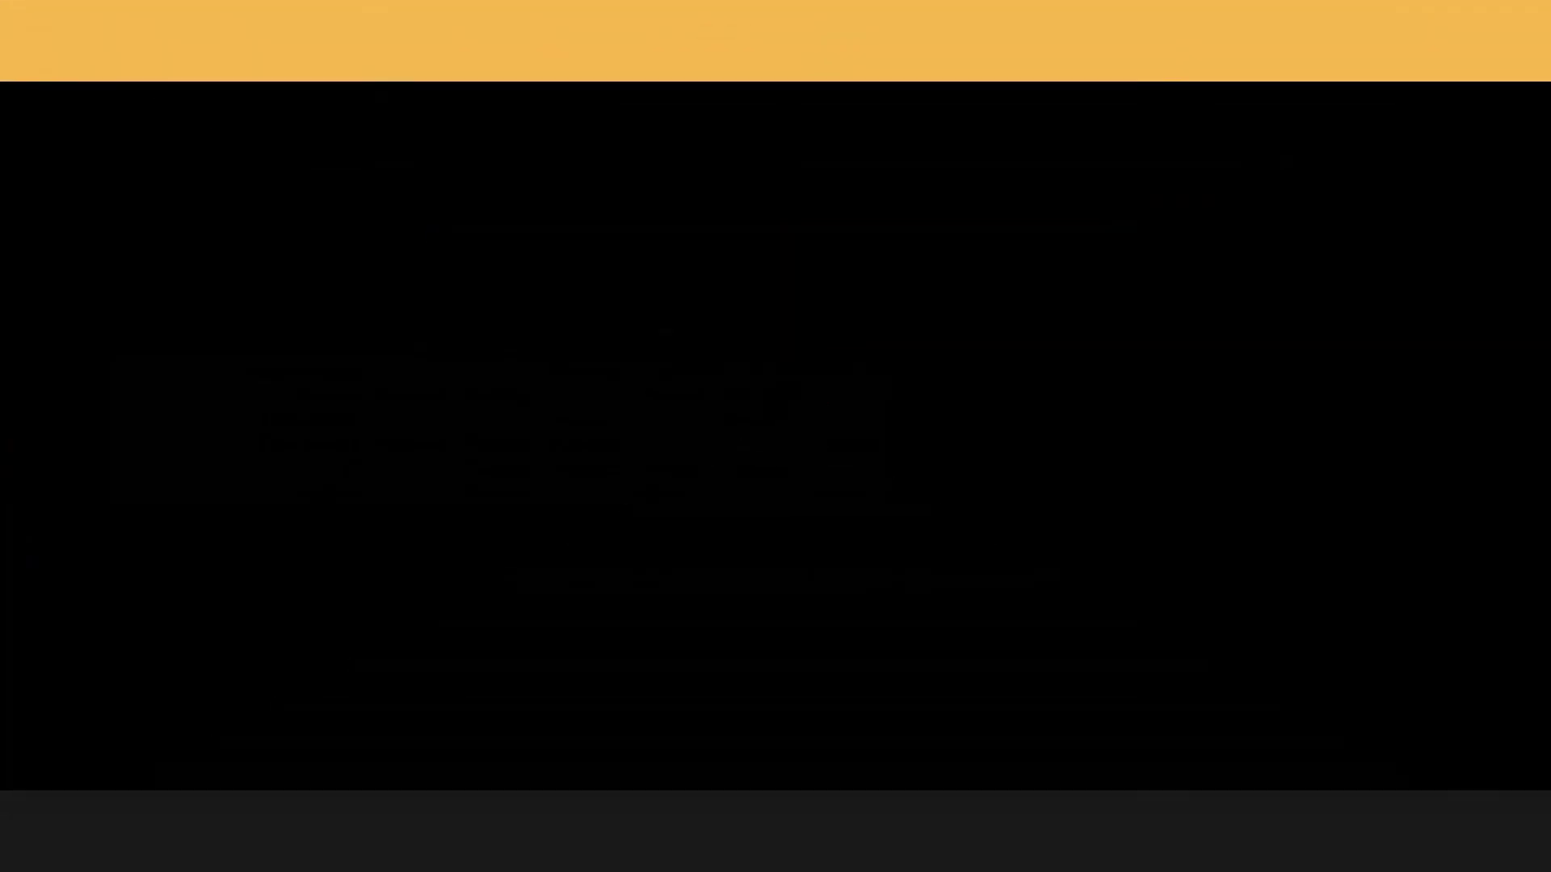